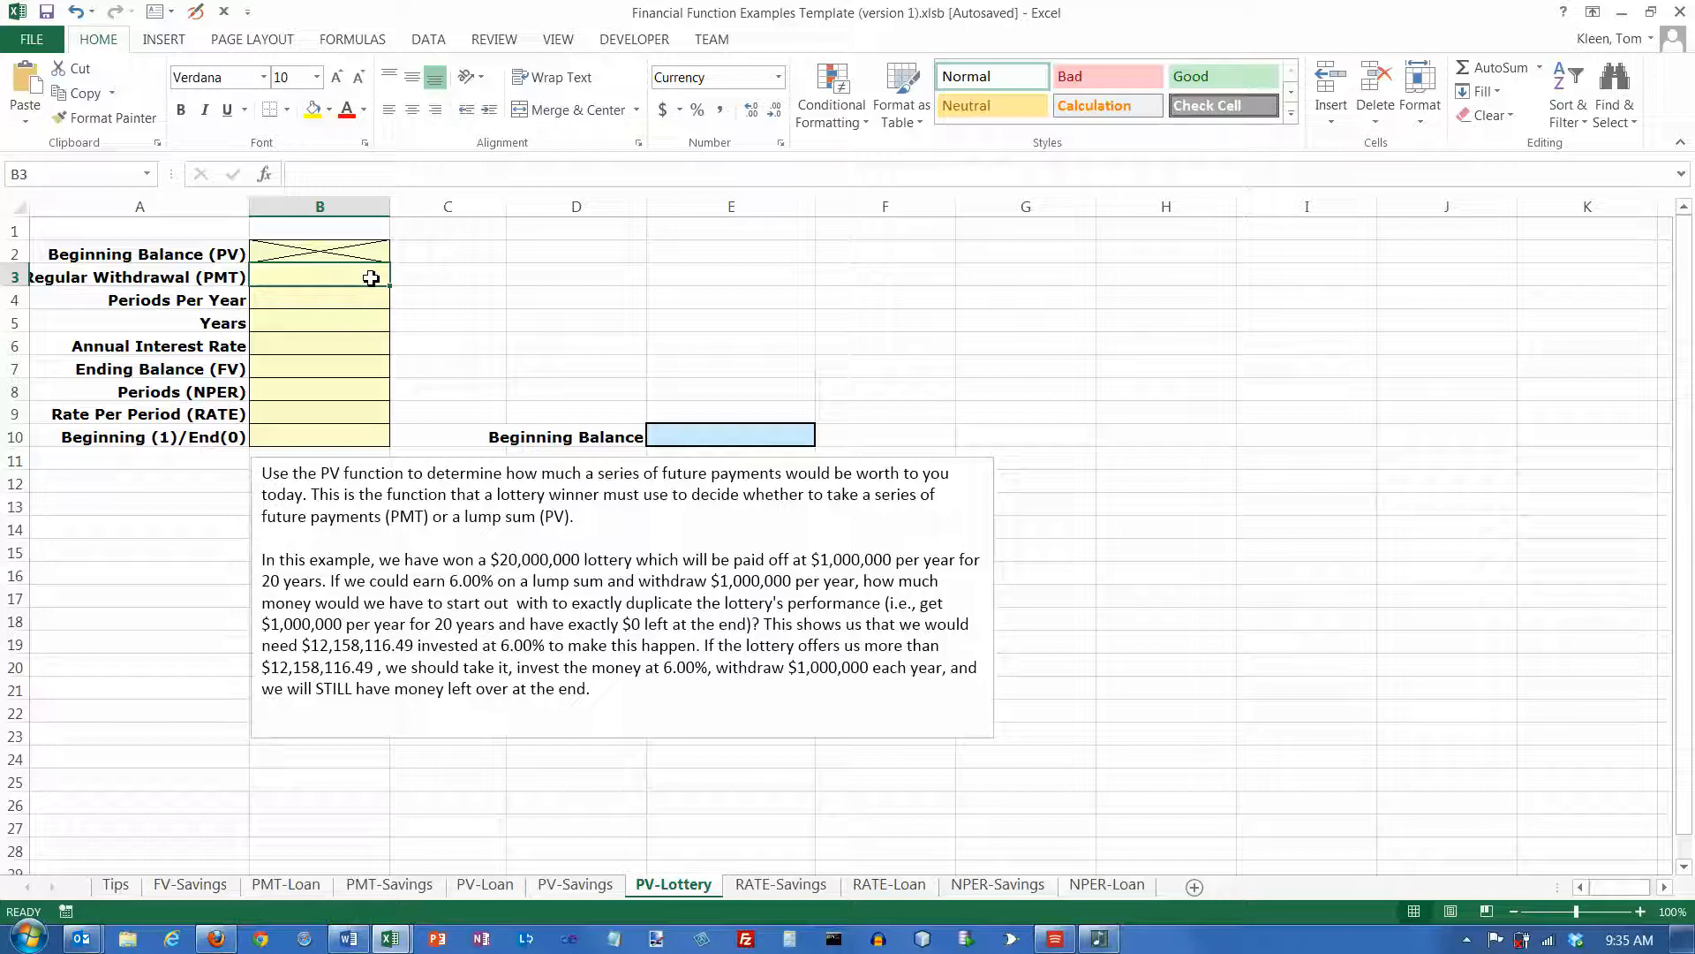
- Fit column A's width to its labels and enter 1000000 as the regular withdrawal in B3
double_click(250, 206)
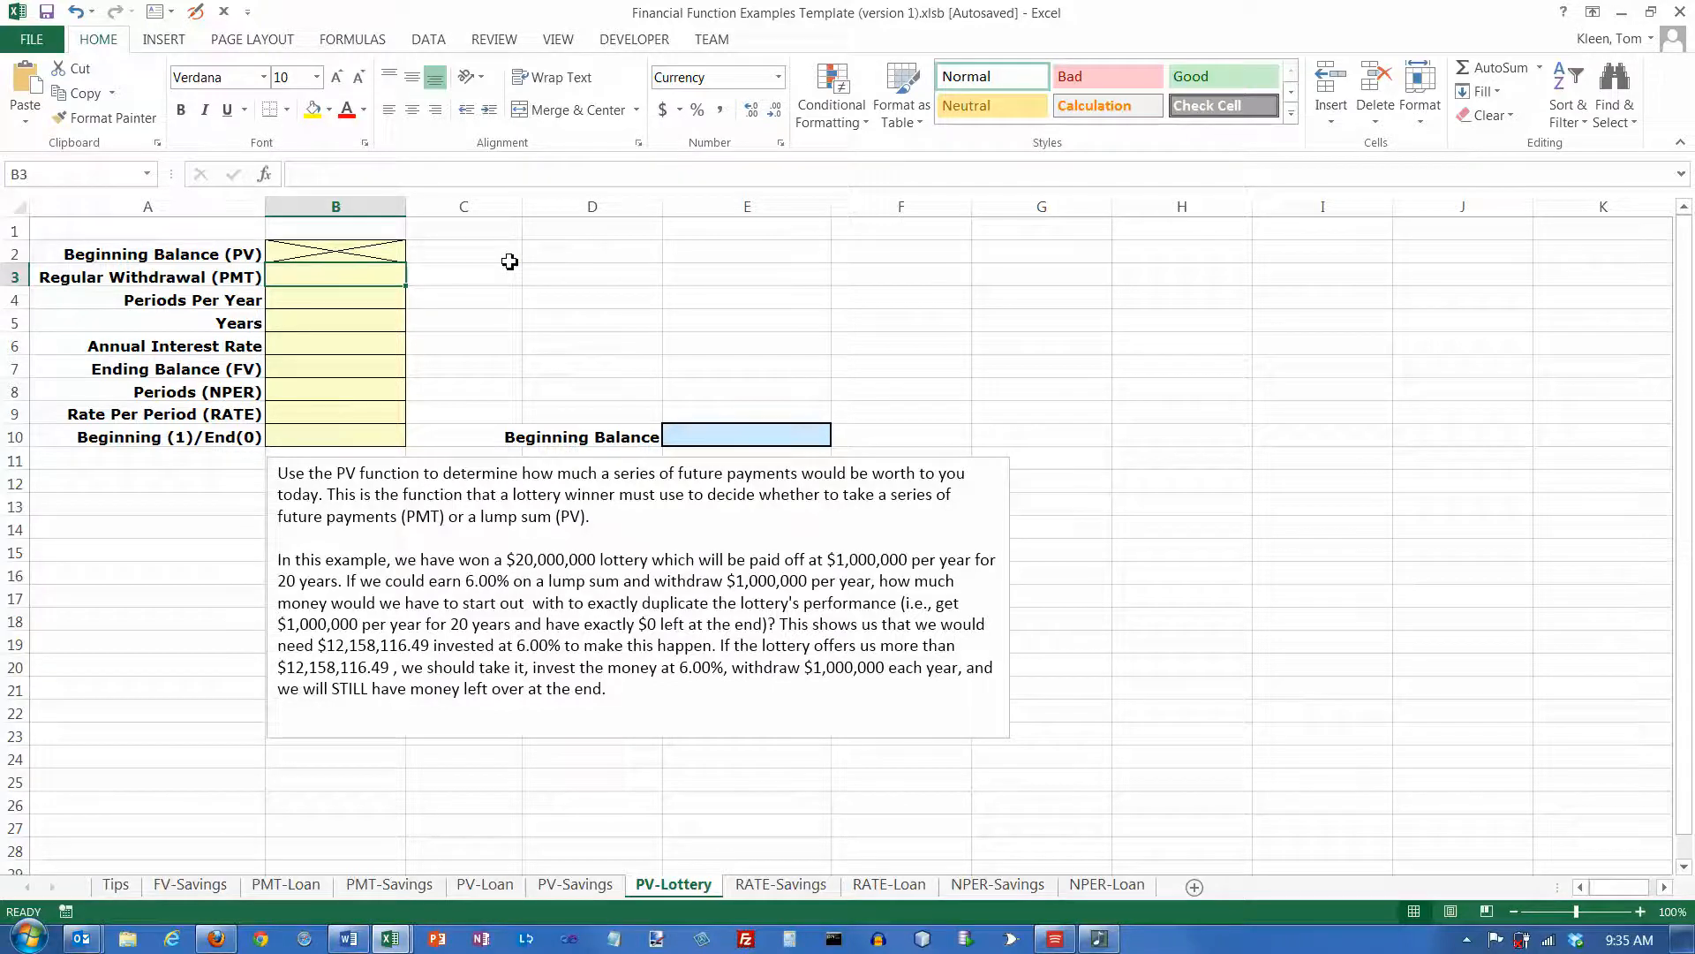
text(1000000)
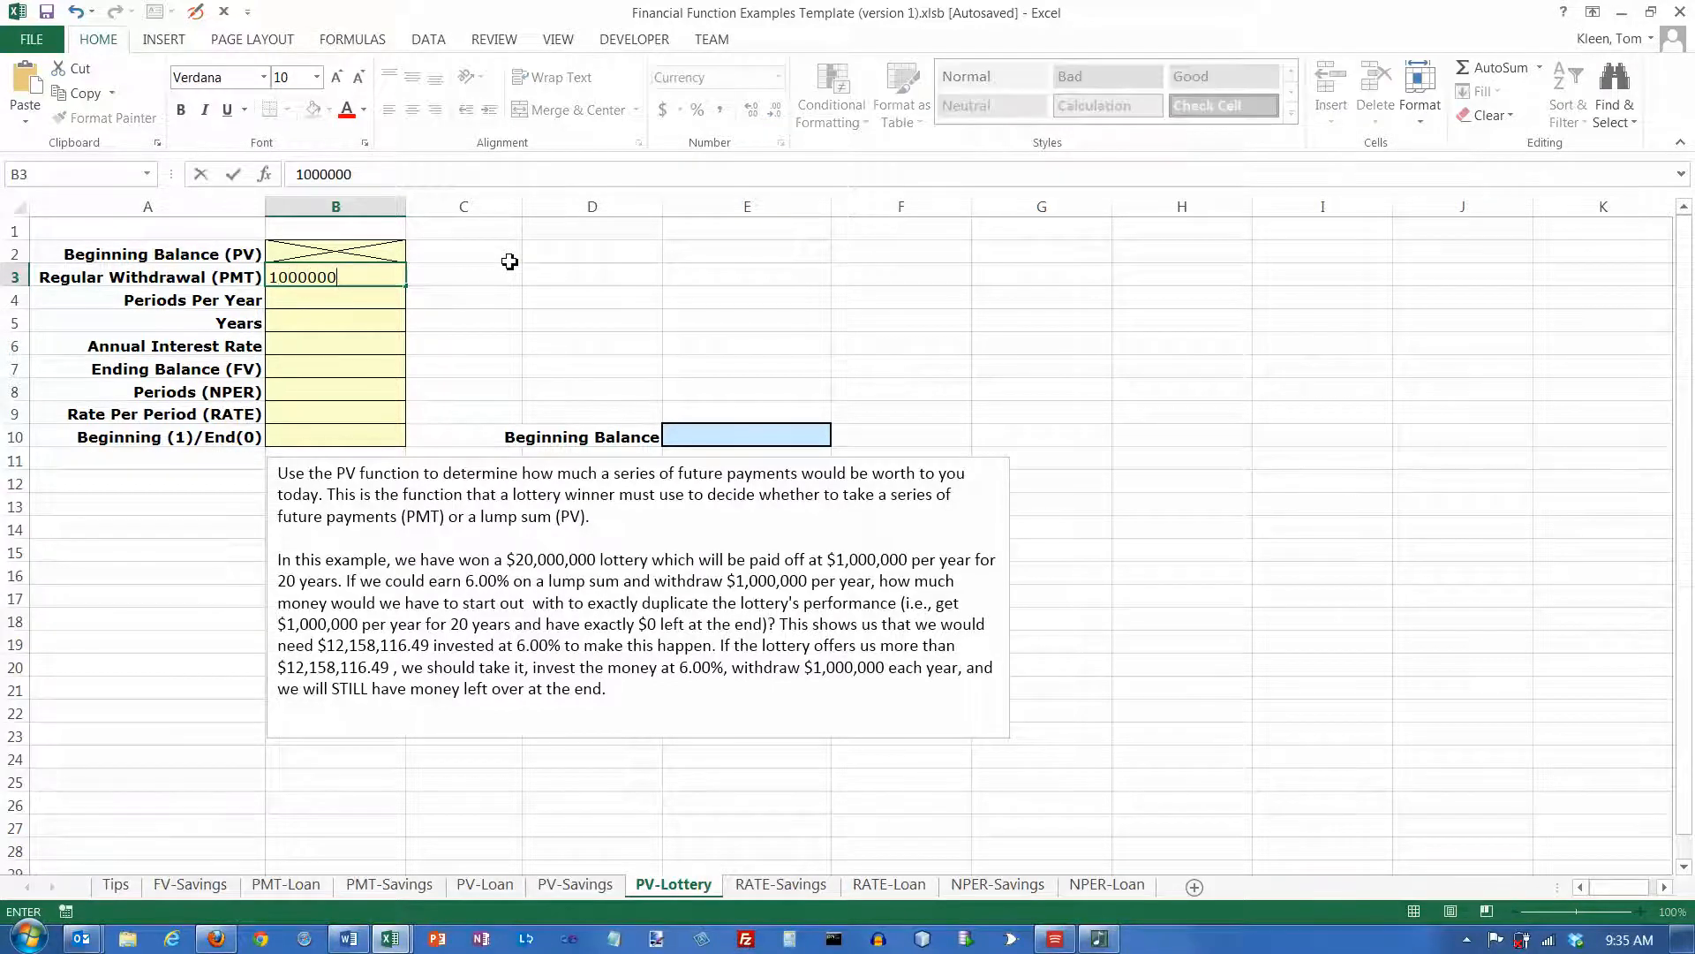
key(Return)
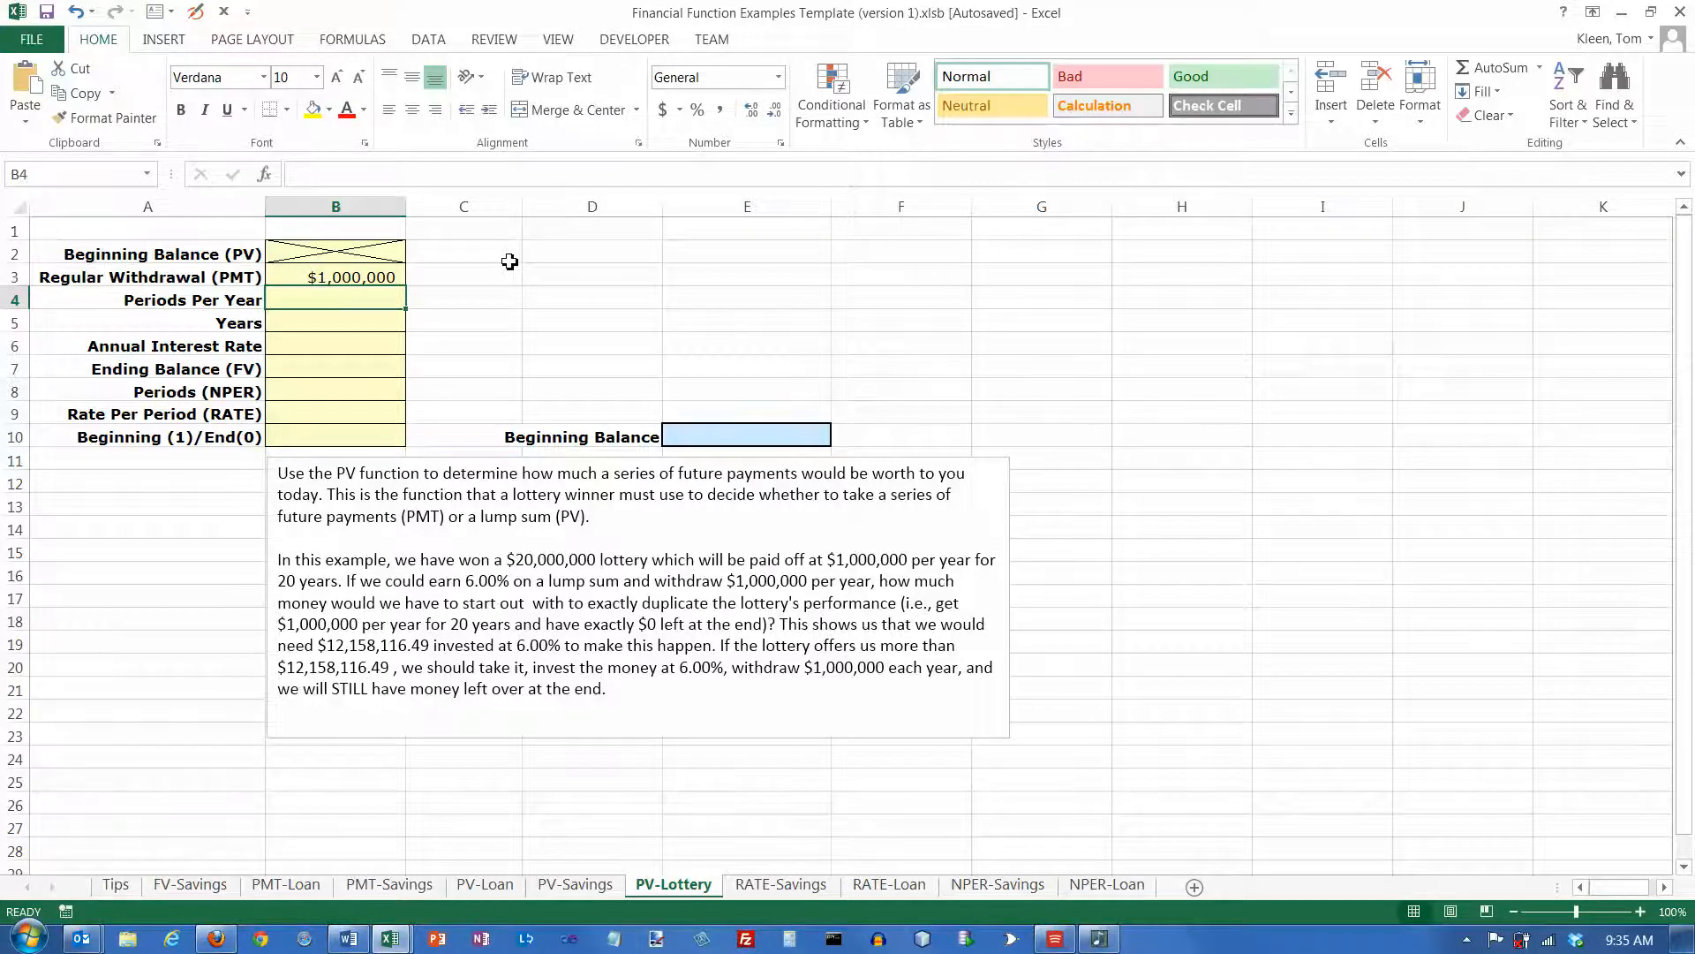
- Enter 1 period per year, 20 years and a 6% annual interest rate in cells B4 to B6
text(1)
key(Return)
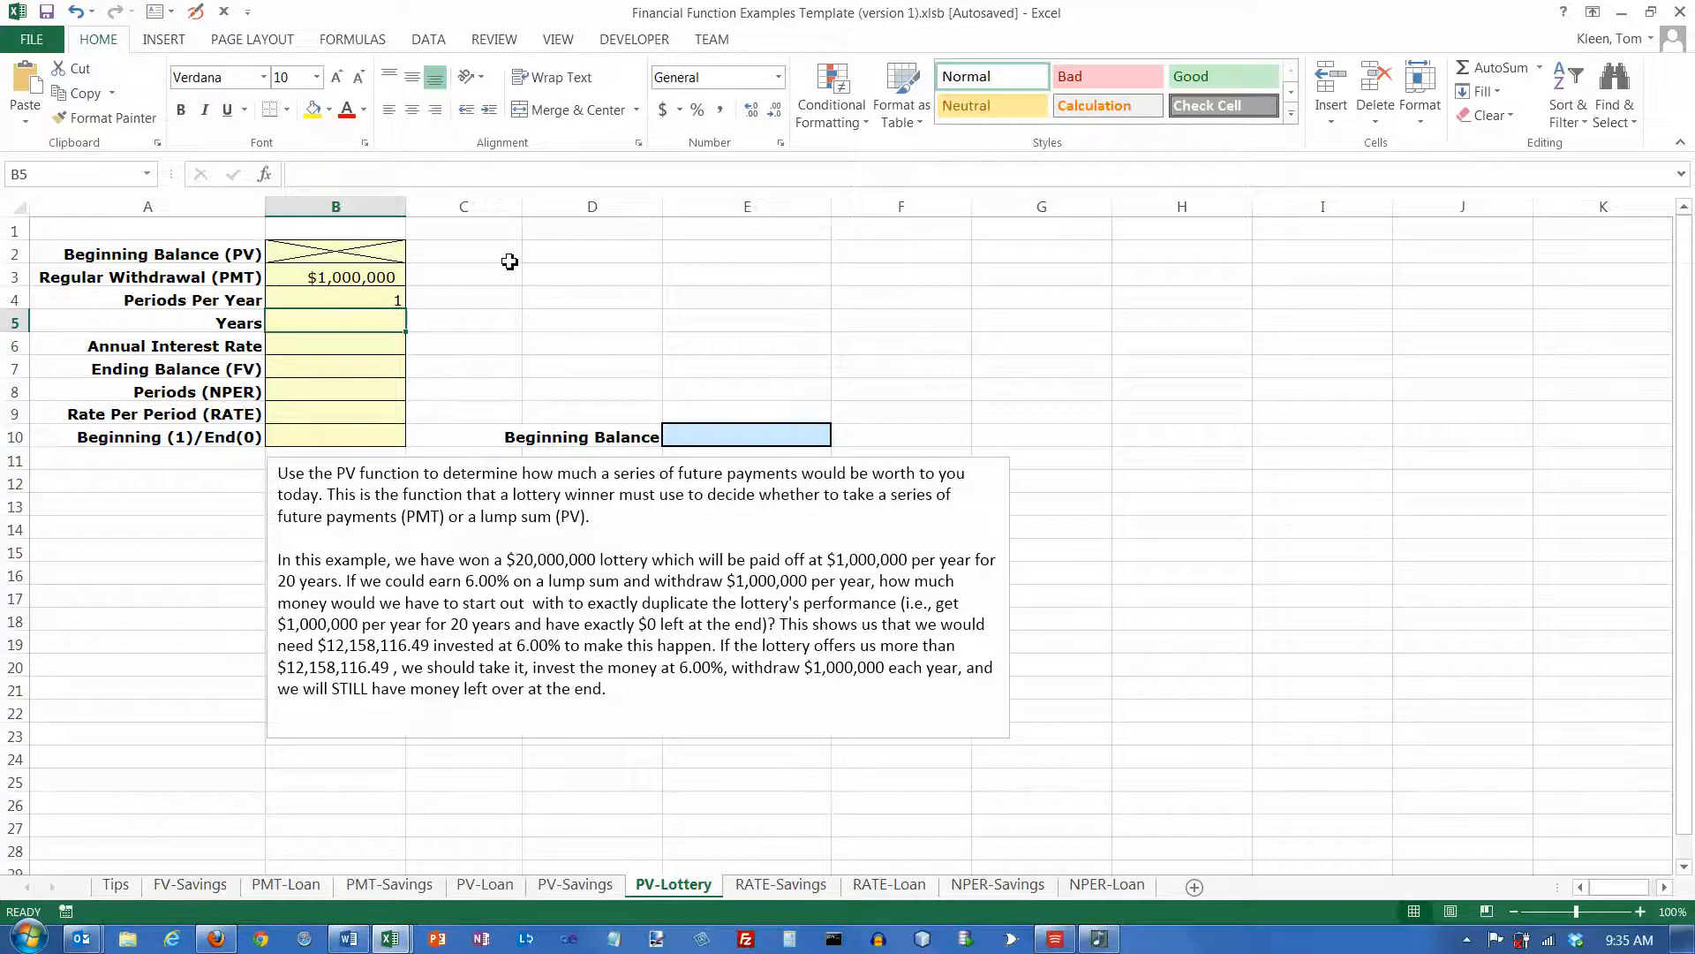
text(20)
key(Return)
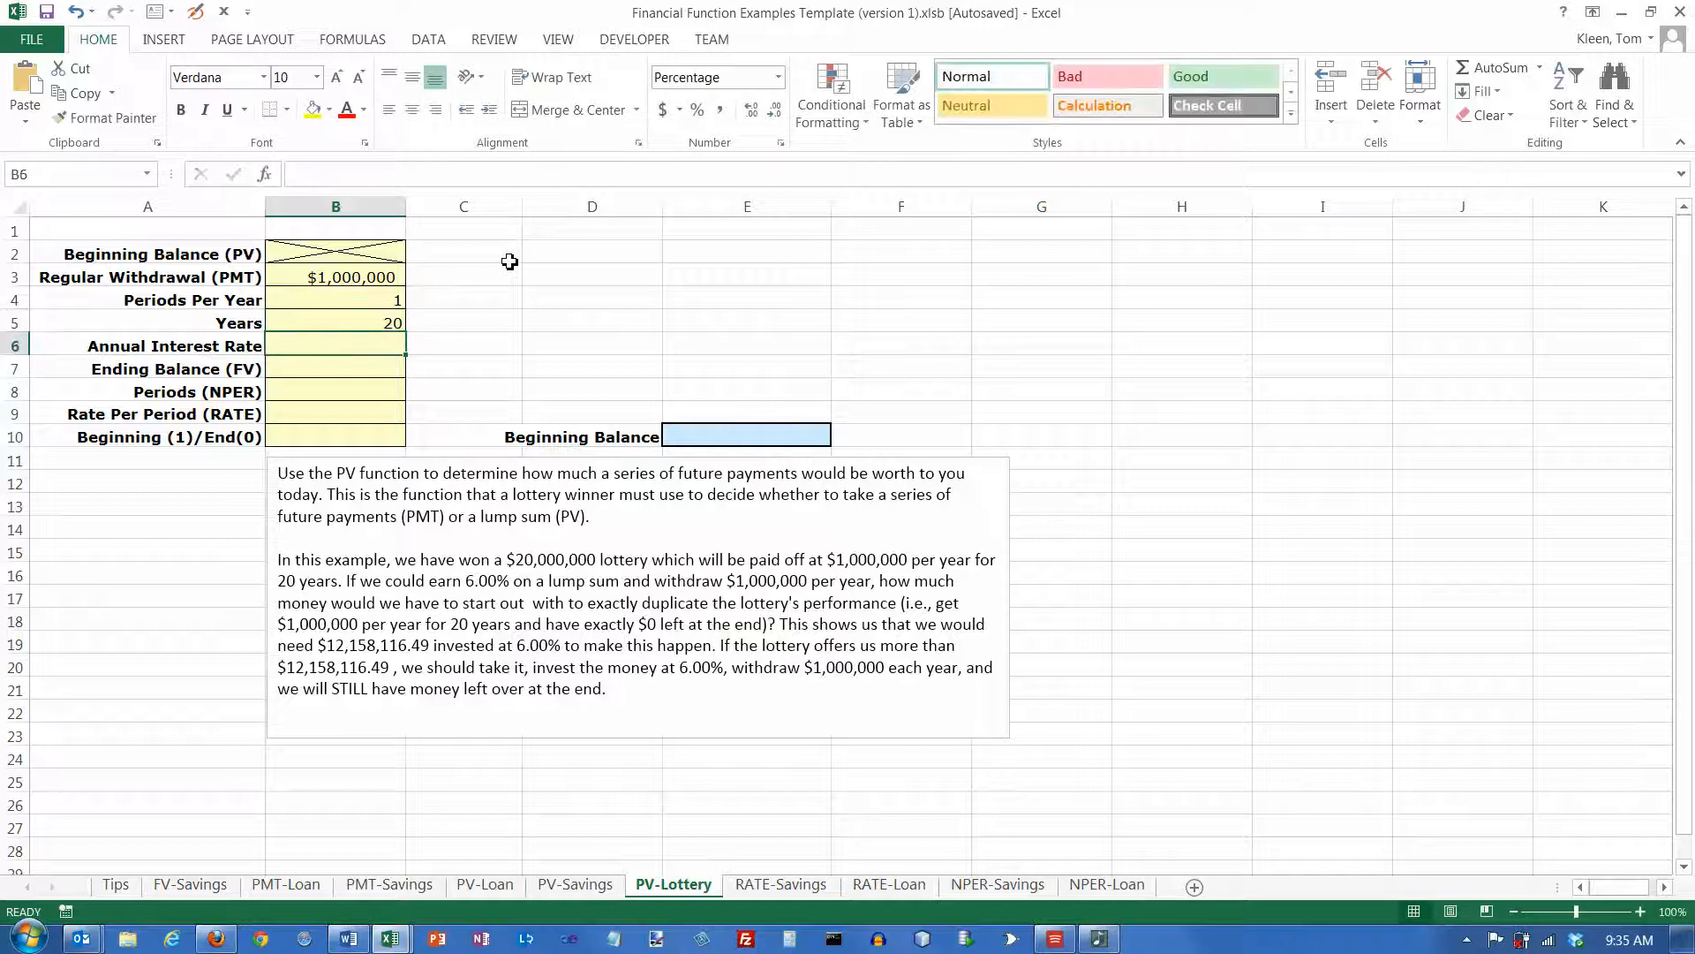
text(6)
key(Return)
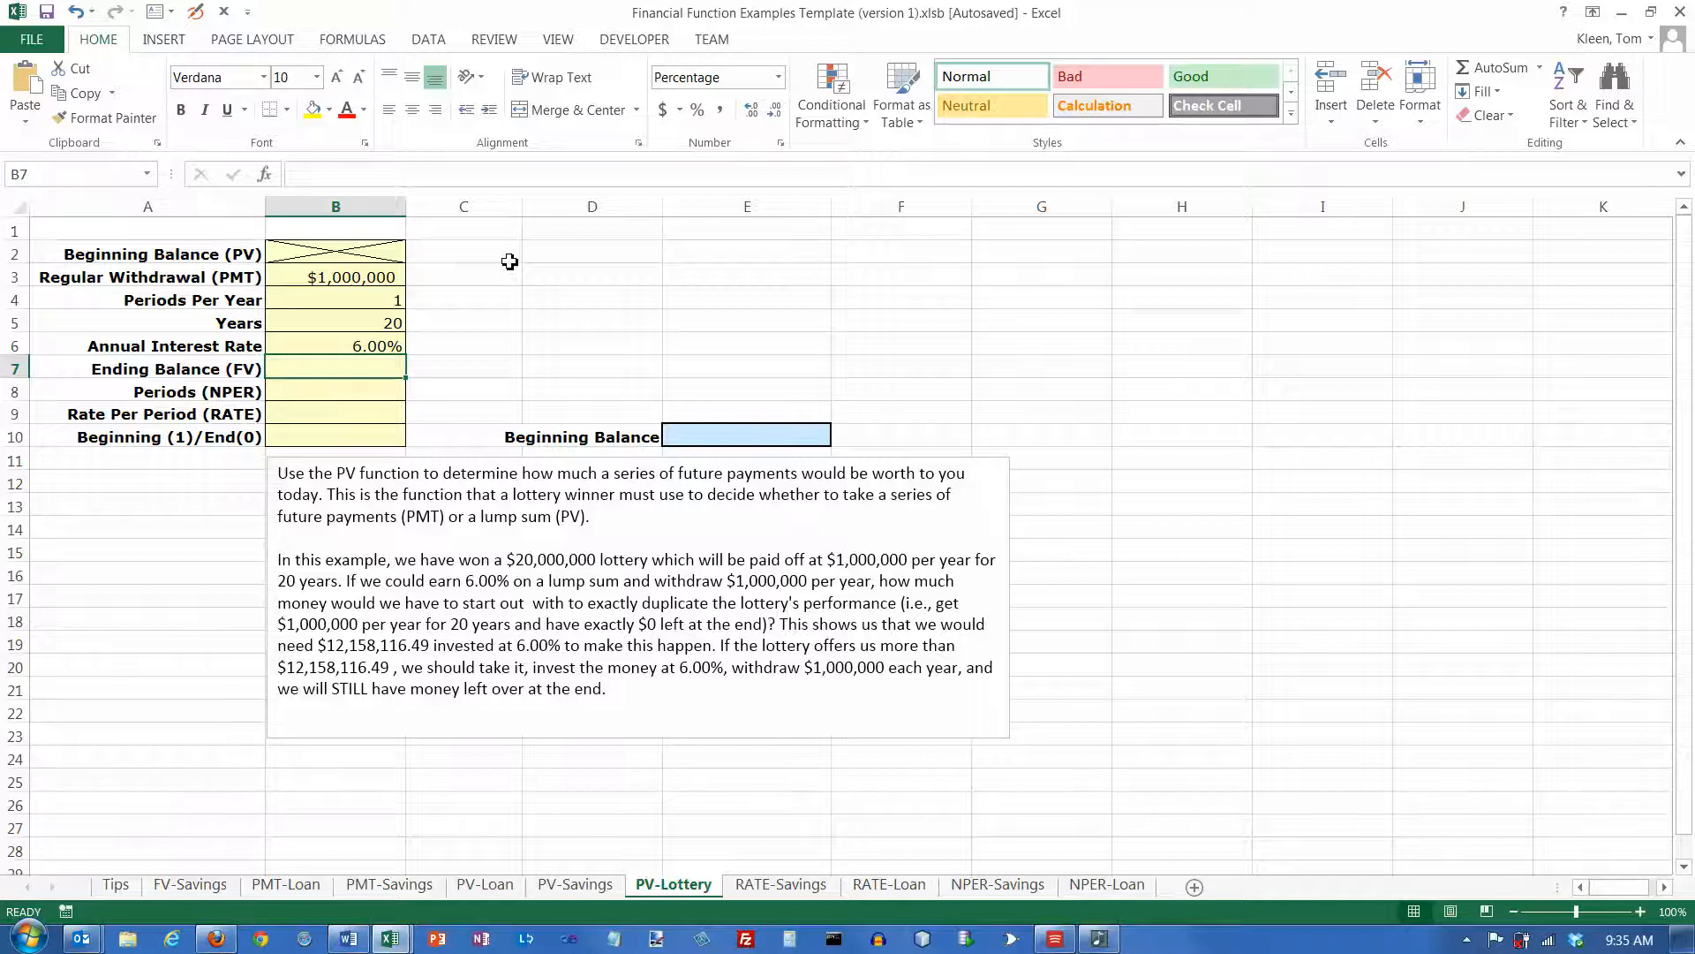
- Enter an ending balance of 0 in B7 and format the cell with the dollar accounting number format
text(0)
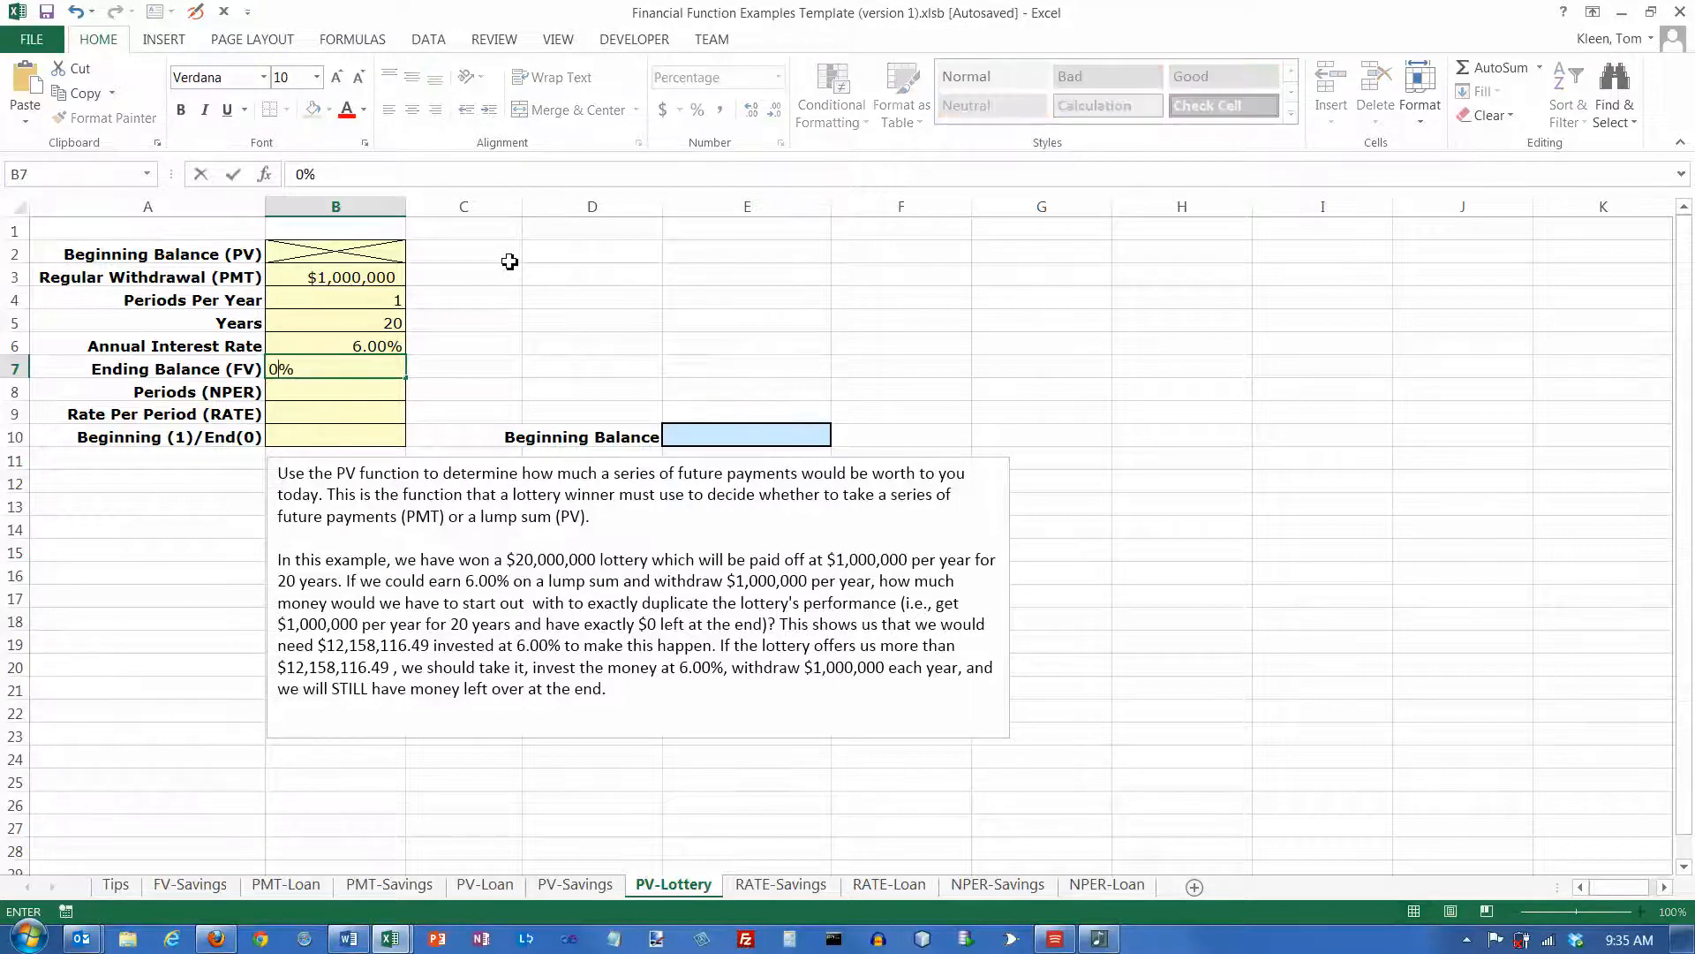
key(Return)
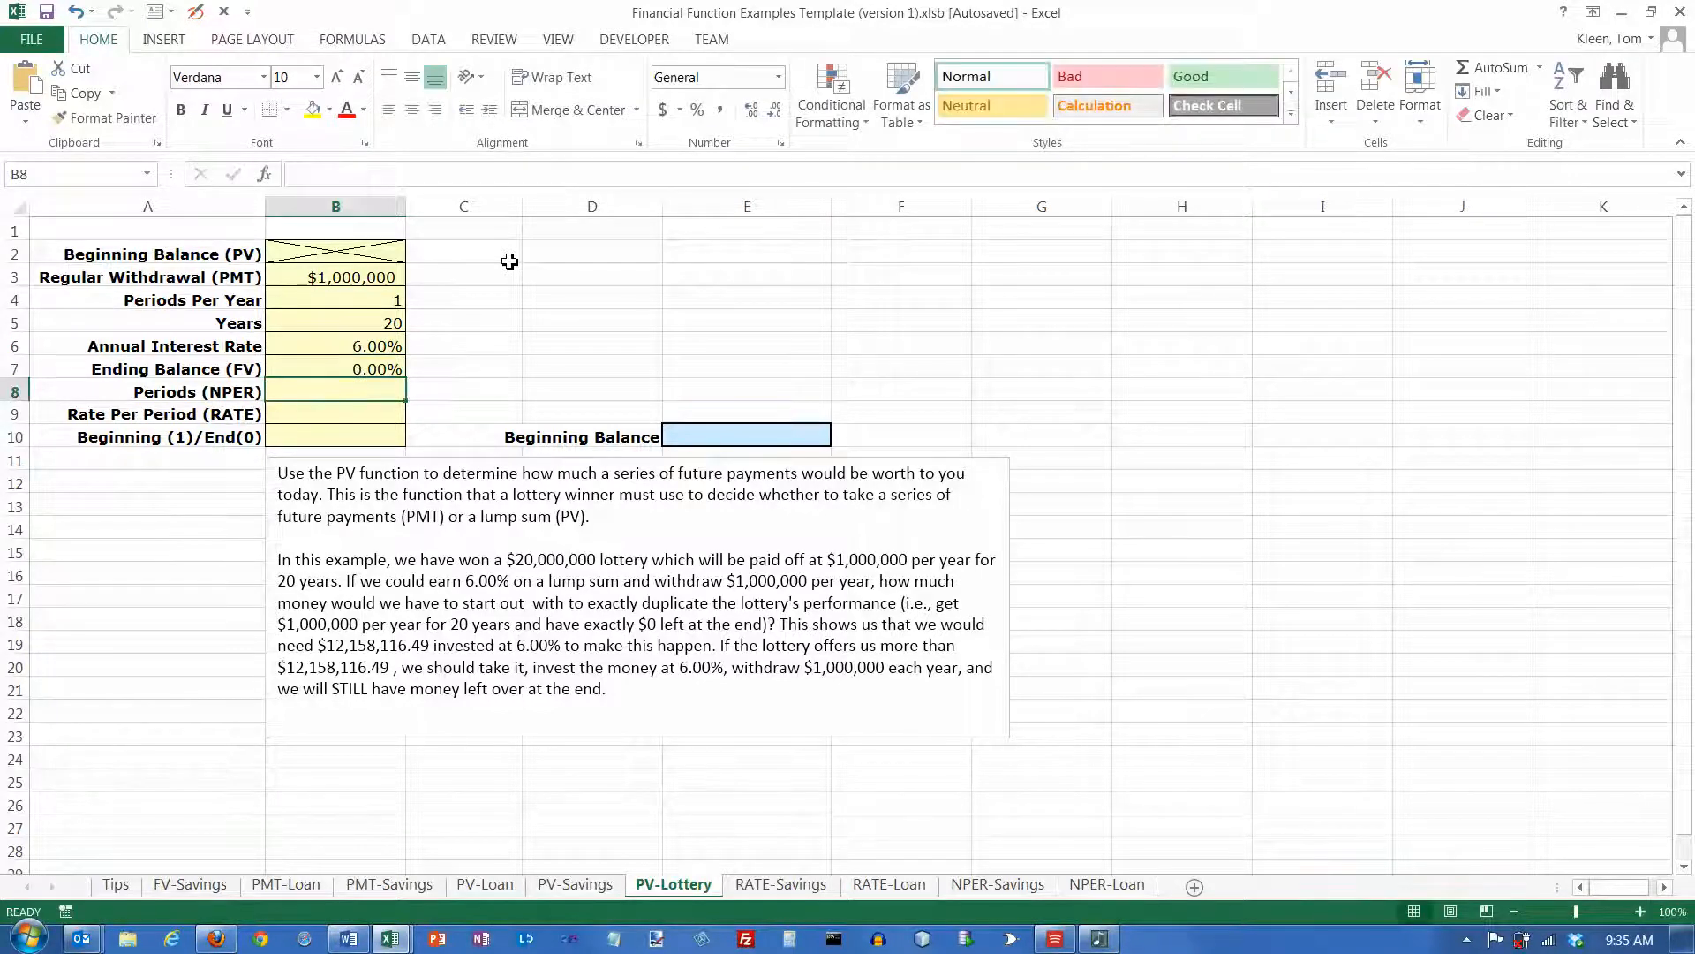
click(386, 370)
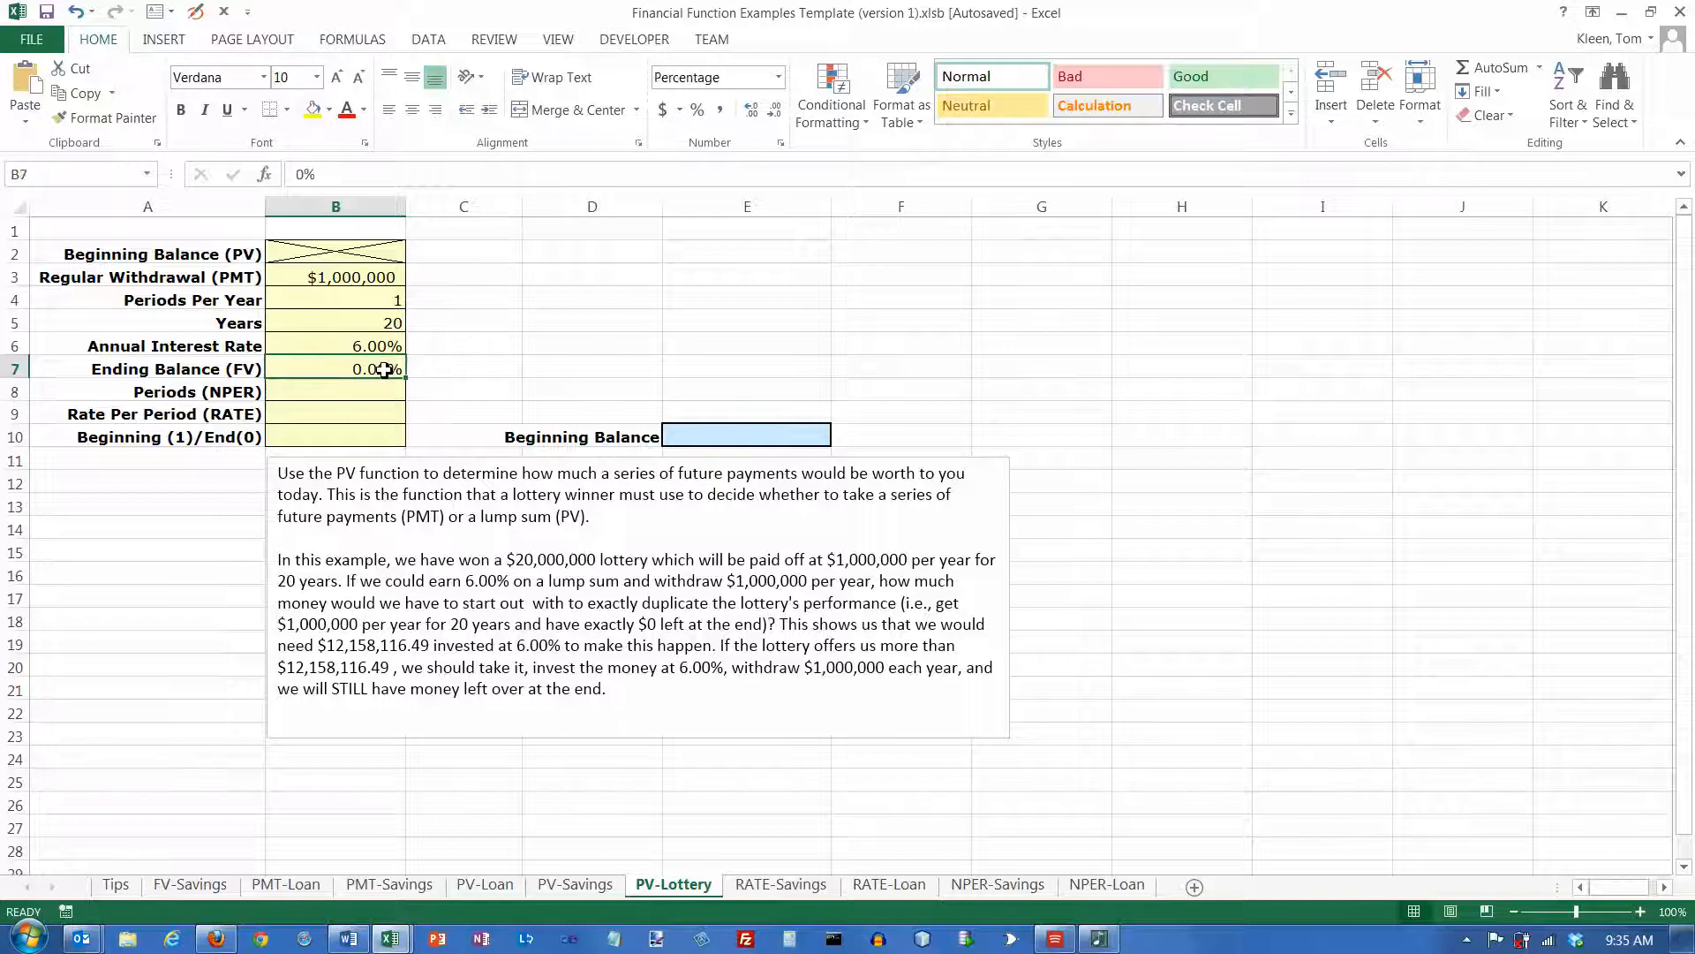
click(662, 109)
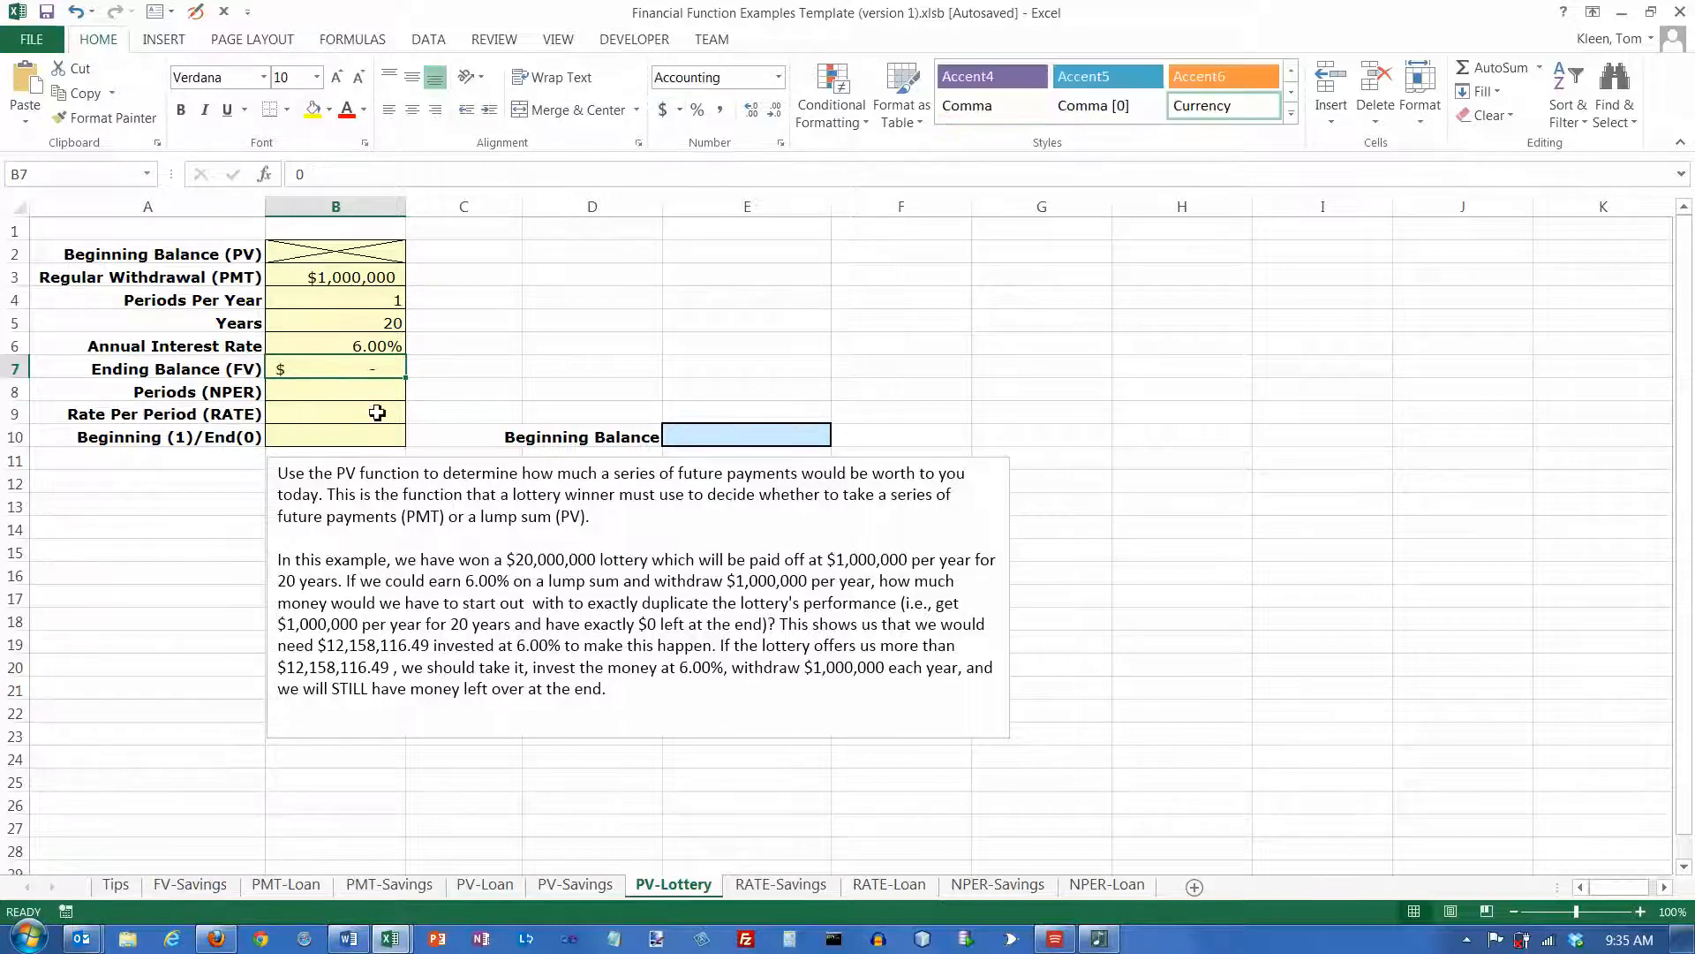
- Calculate the number of periods in B8 with the formula =B4*B5
click(377, 392)
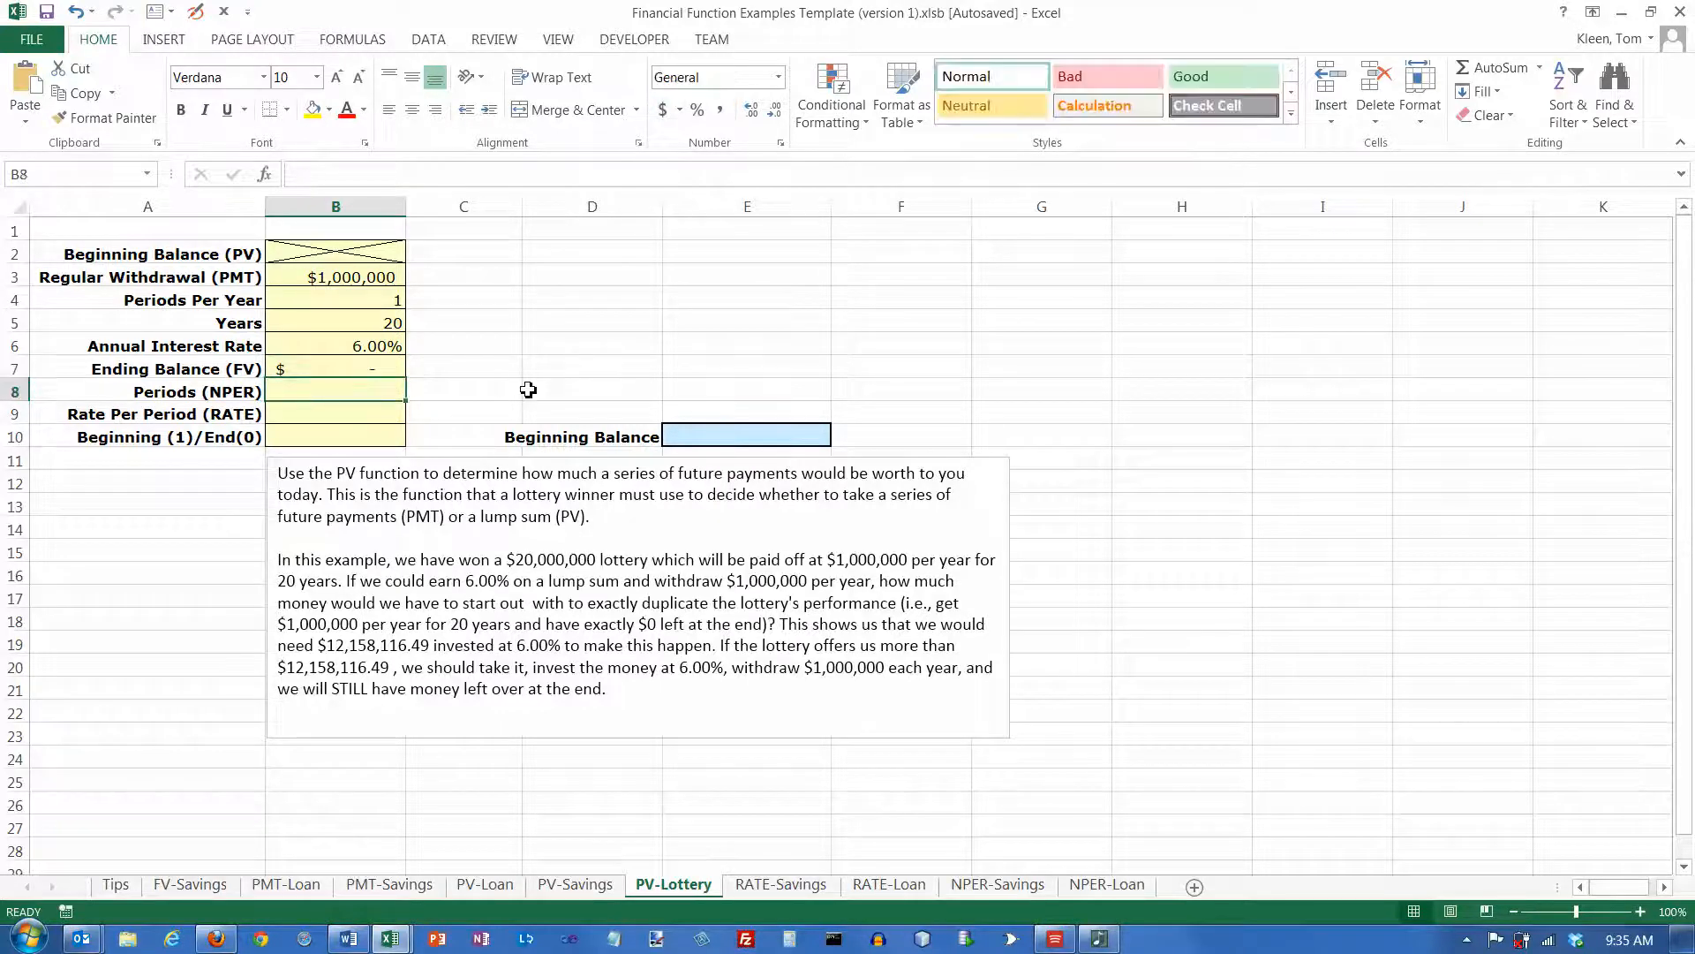
text(=)
click(394, 302)
text(*)
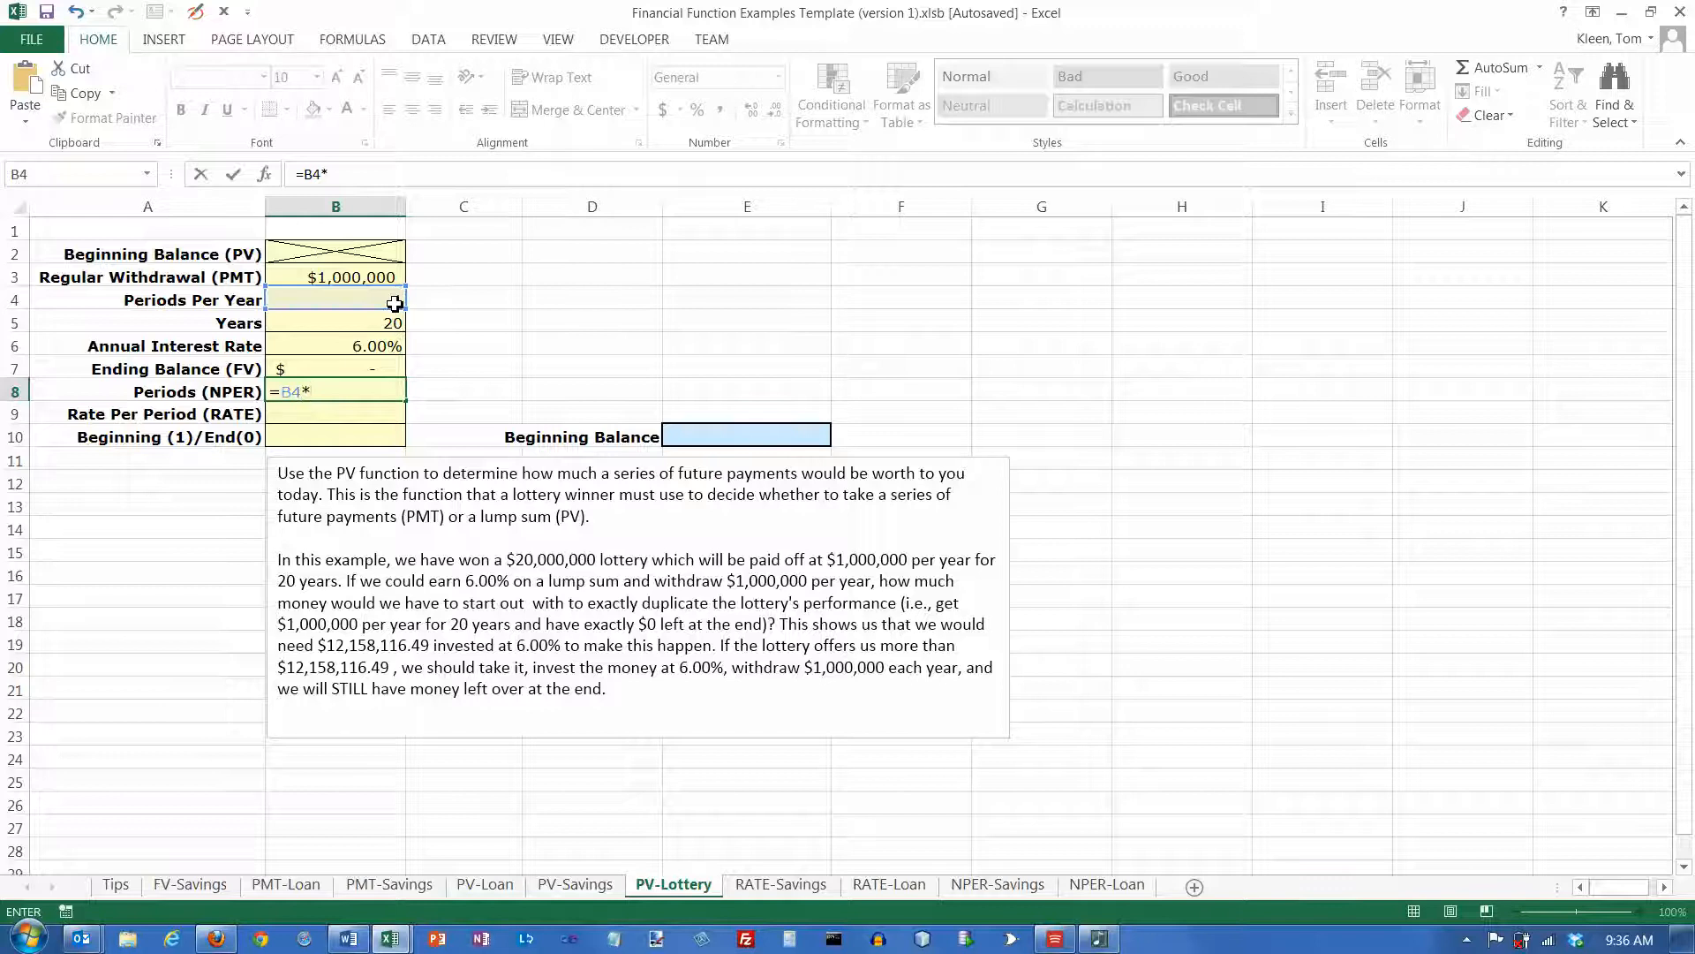
click(394, 323)
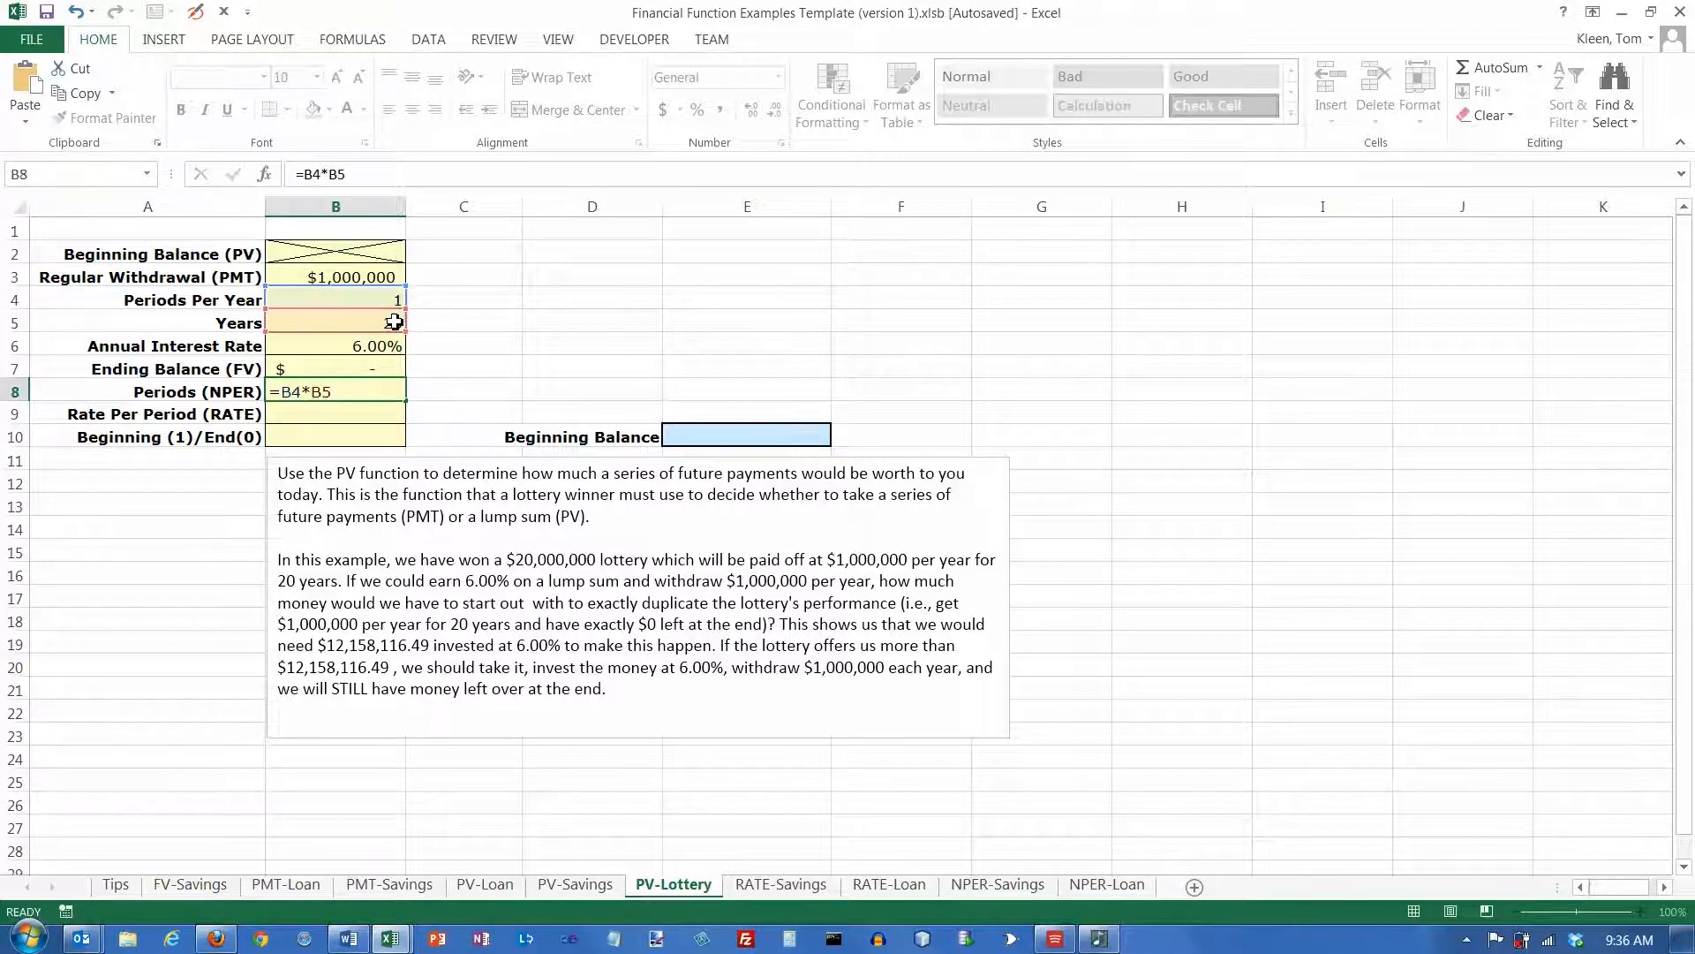
key(Return)
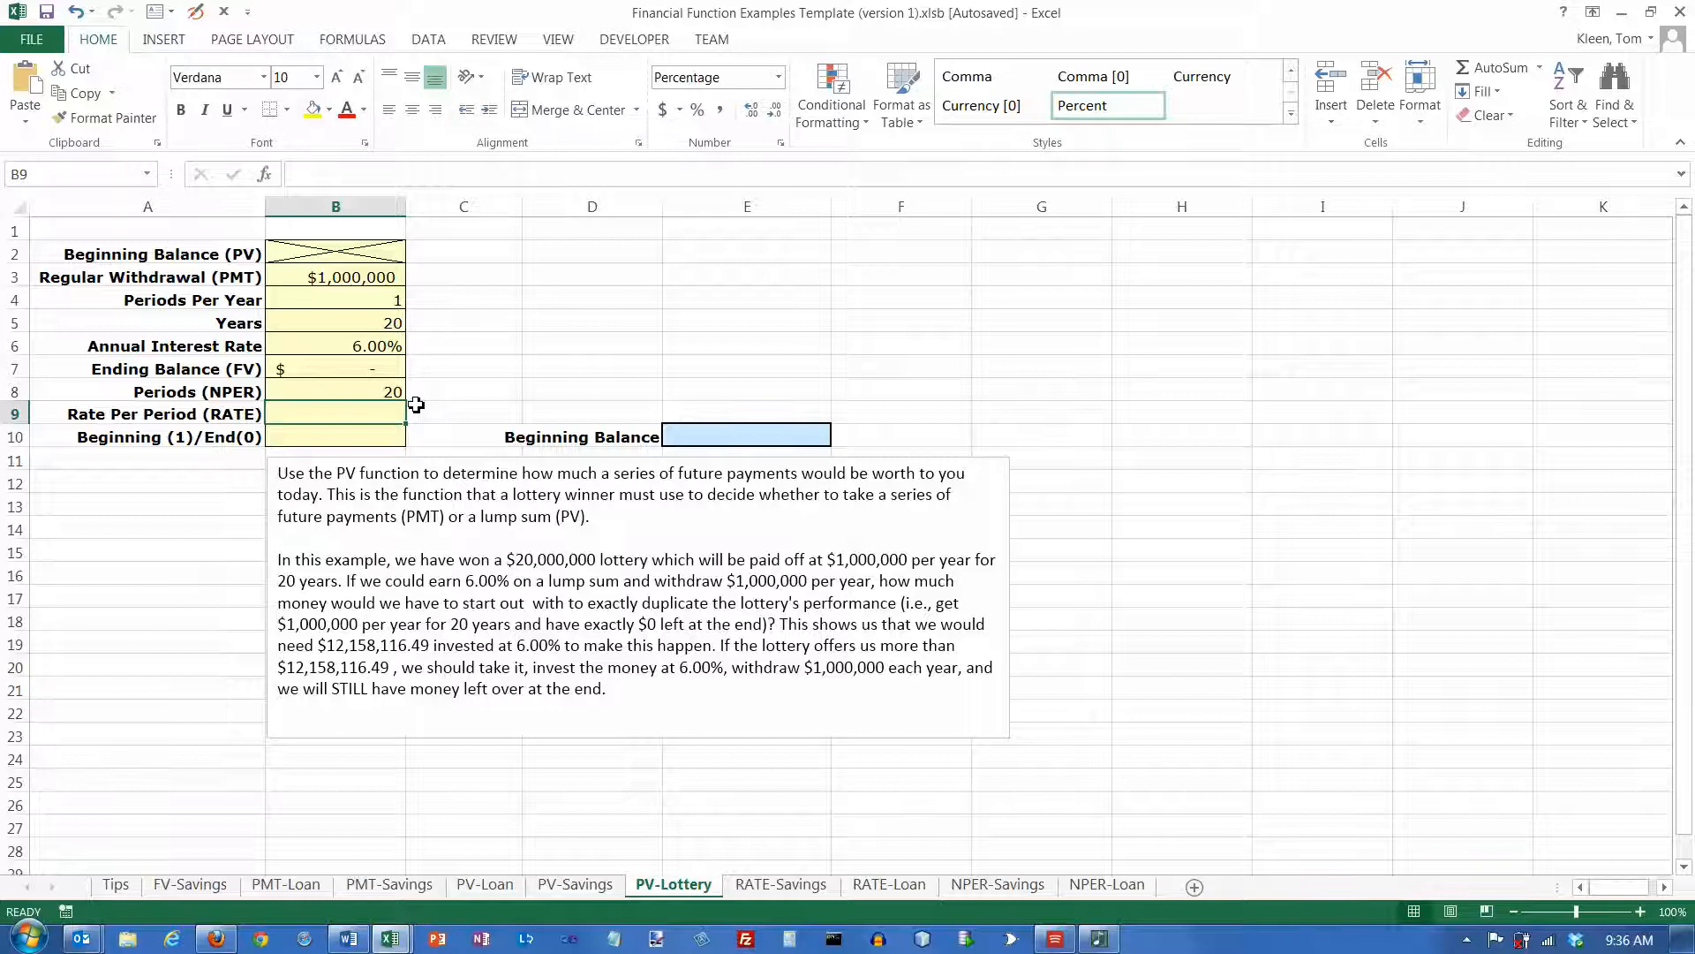
- Calculate the rate per period in B9 with the formula =B6/B4
text(=)
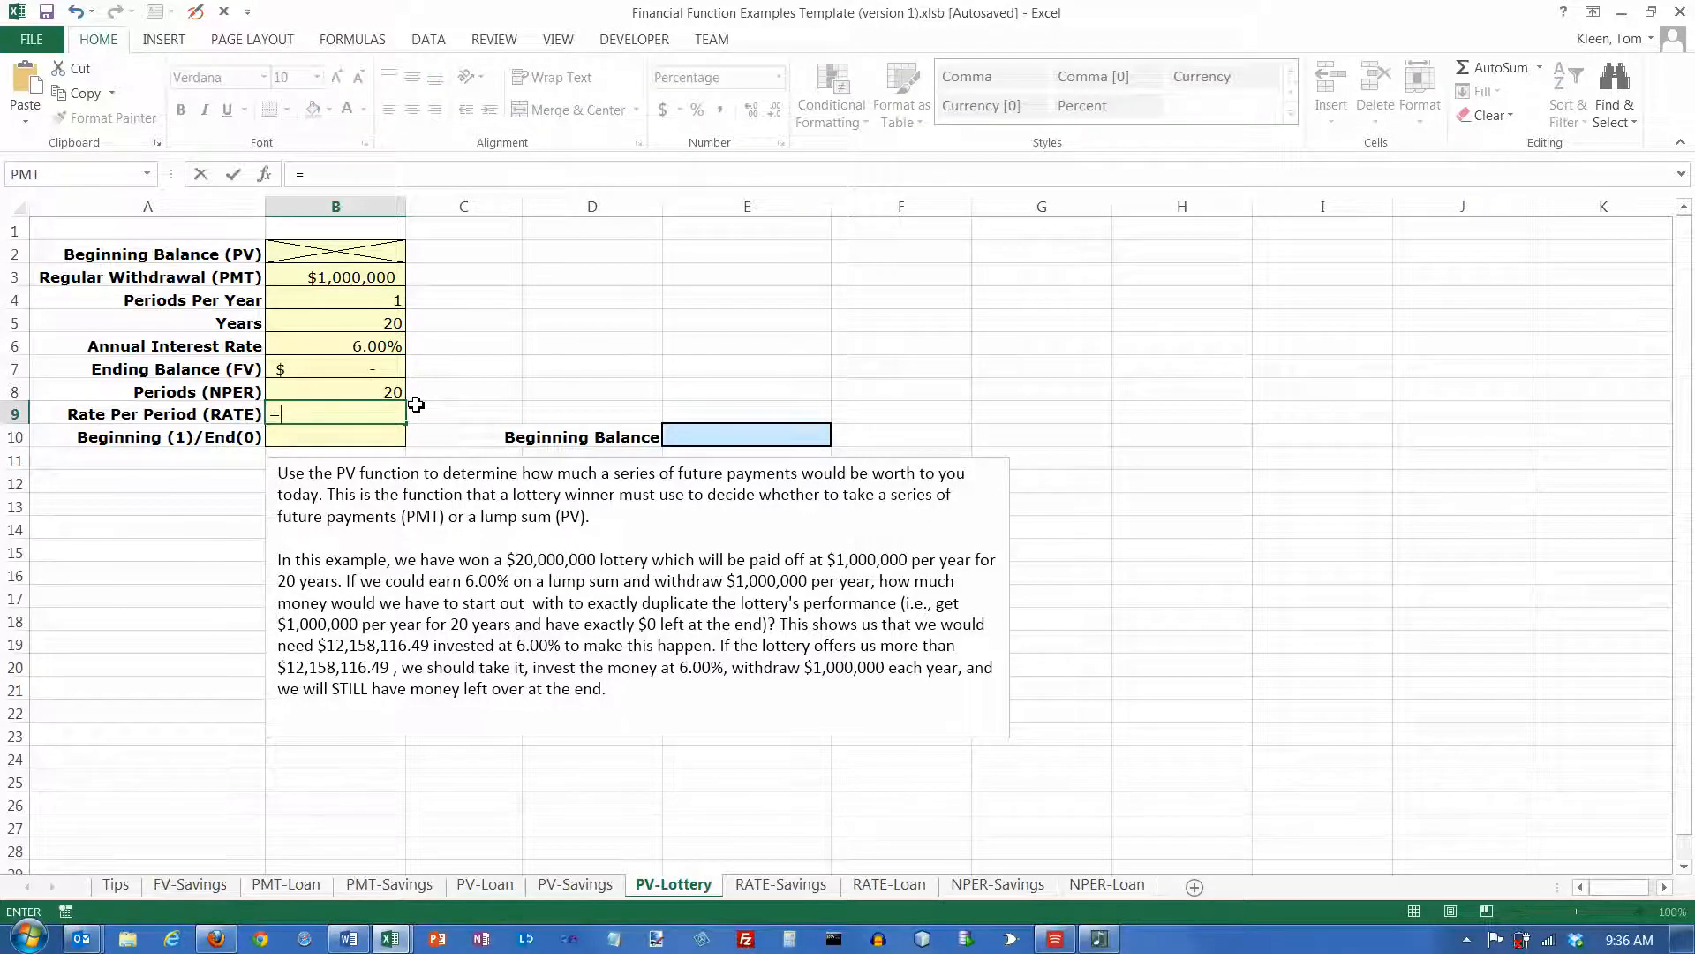
click(385, 346)
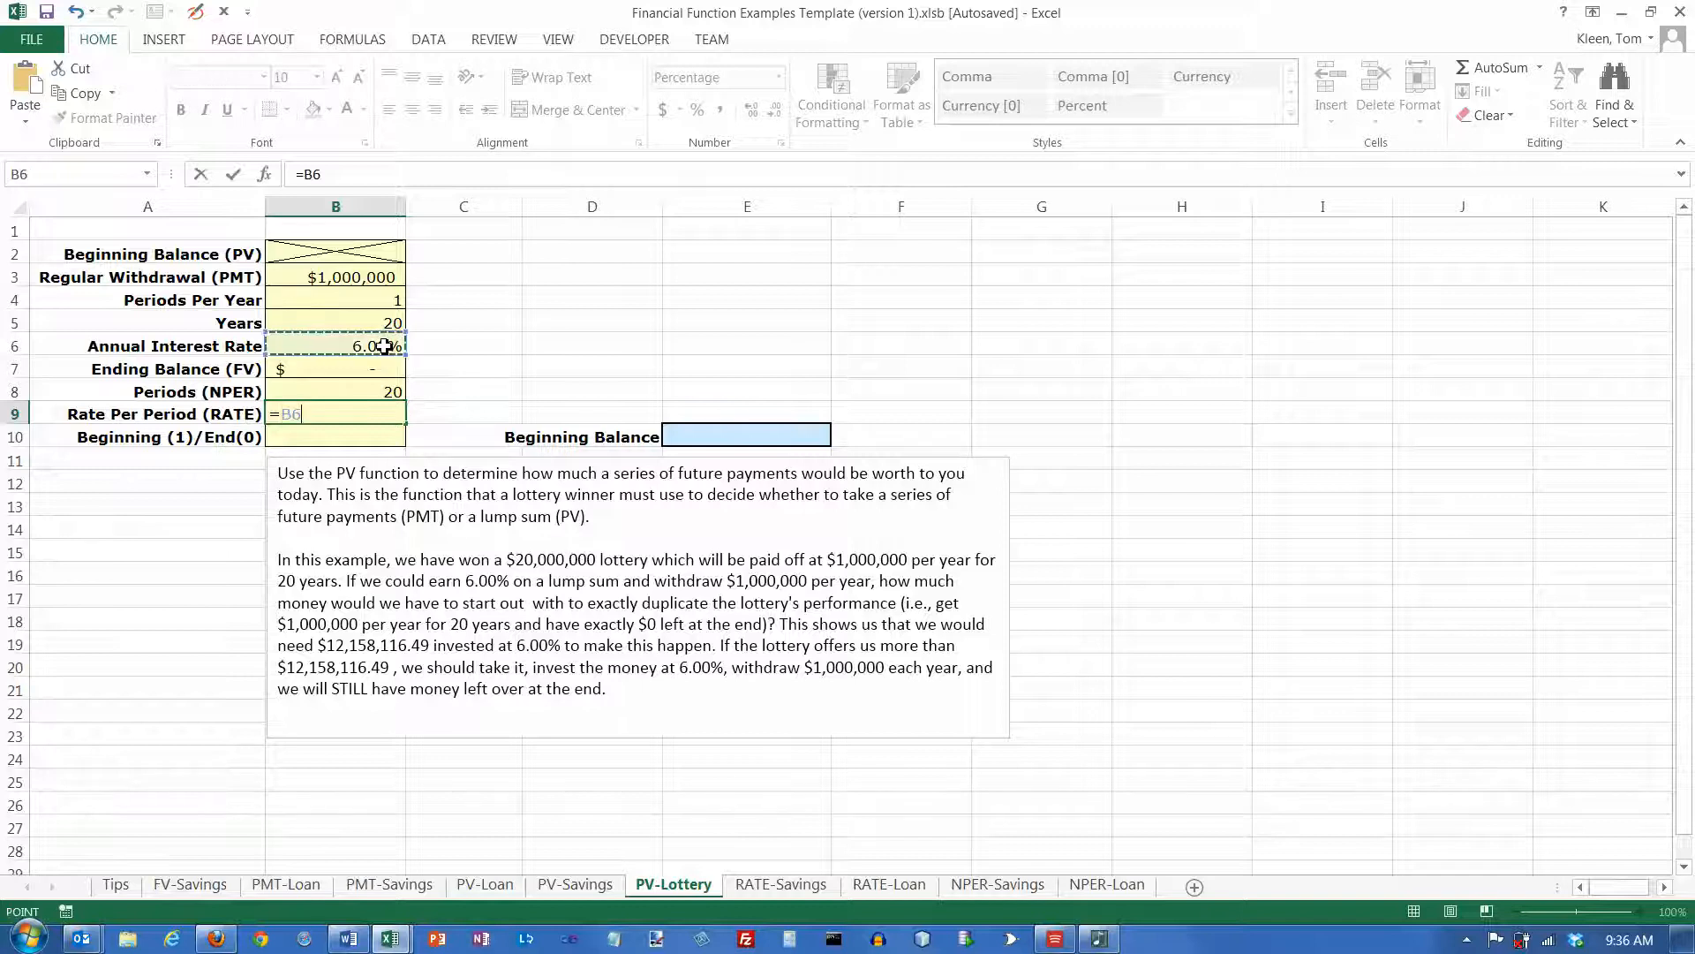
text(/)
click(355, 301)
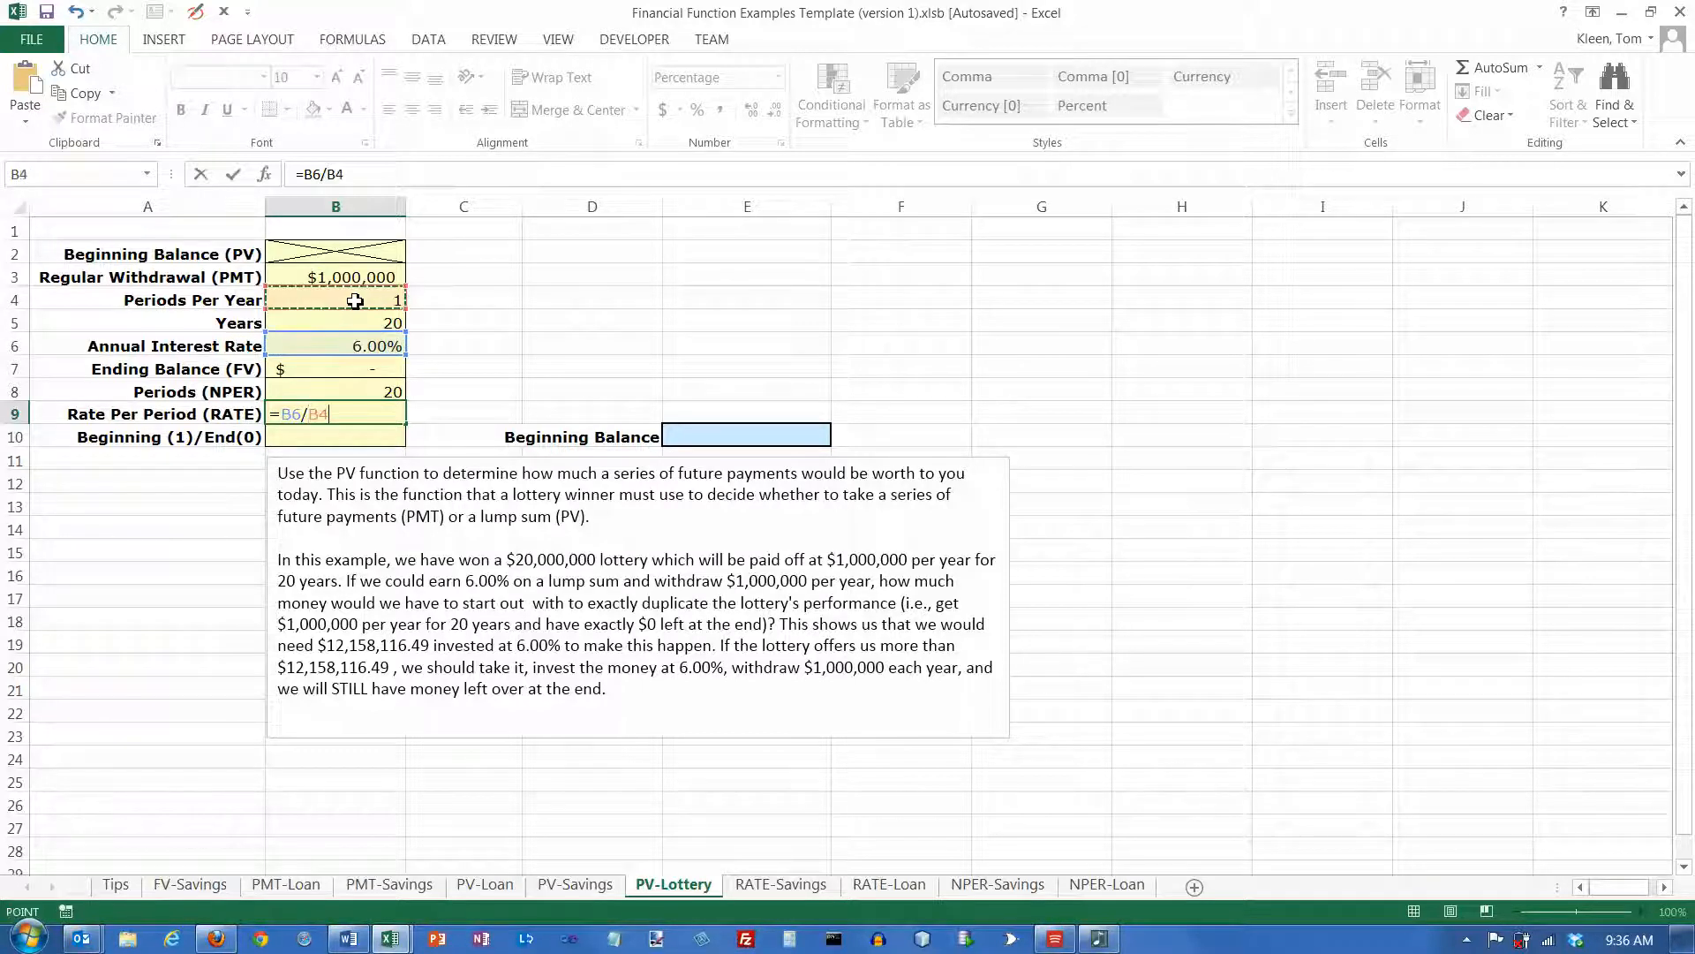
key(Return)
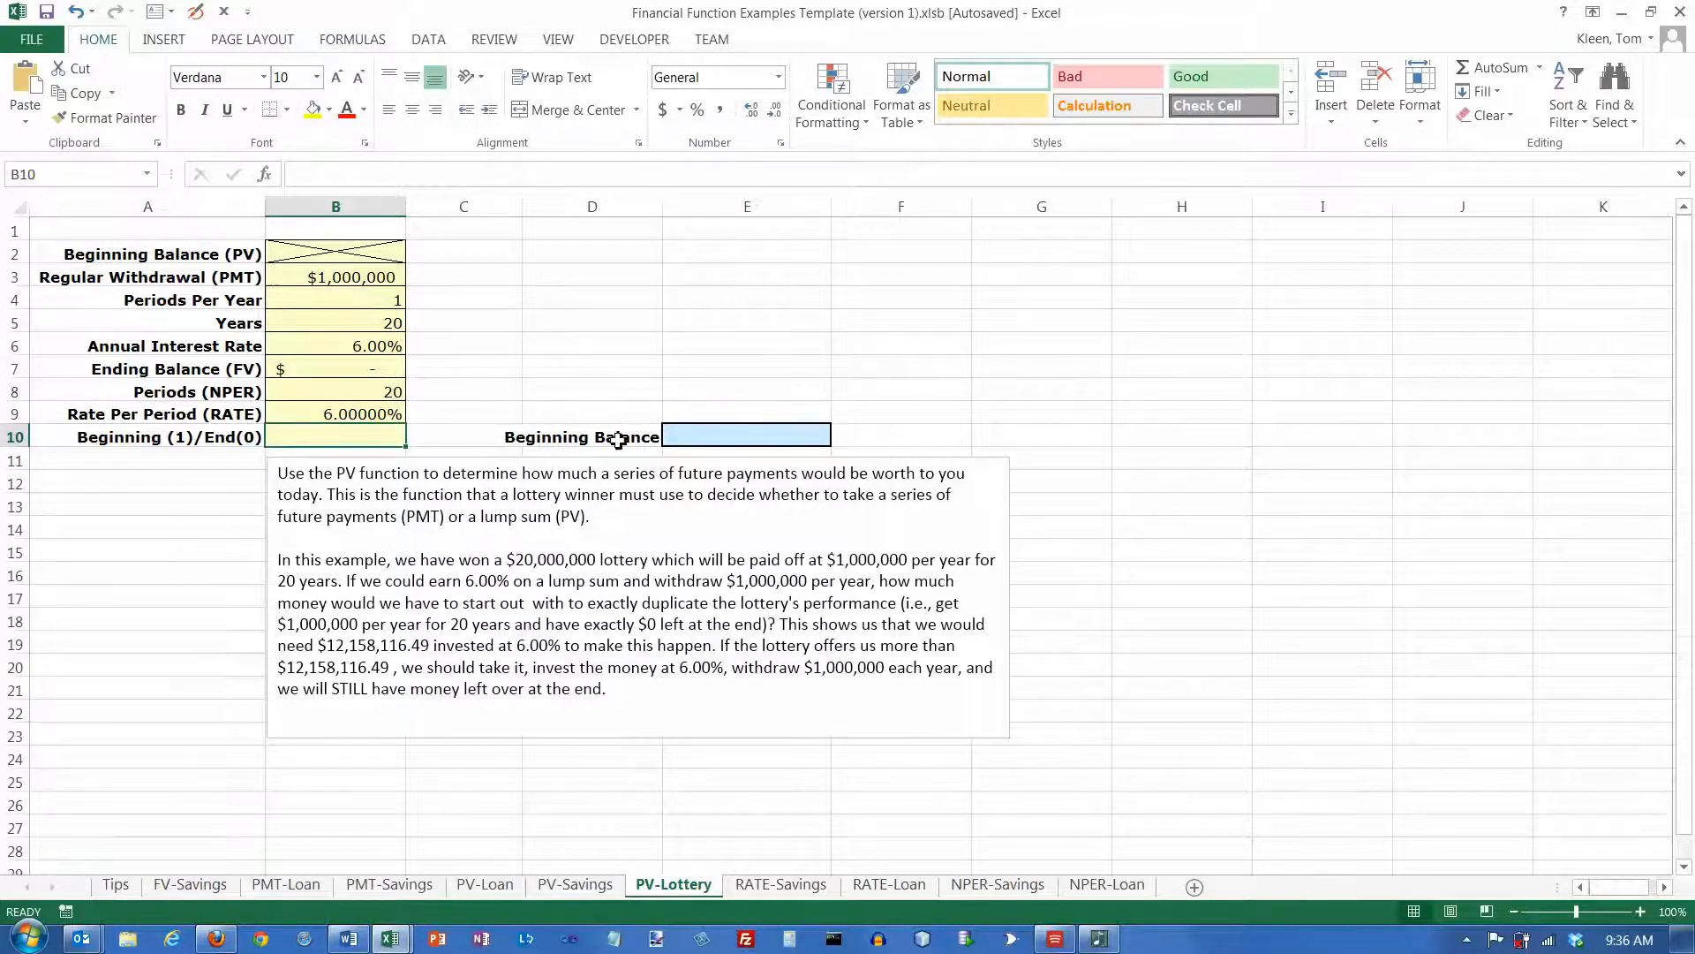
- Enter 1 in B10 so that payments fall at the beginning of each period
text(1)
key(ctrl+Return)
click(472, 439)
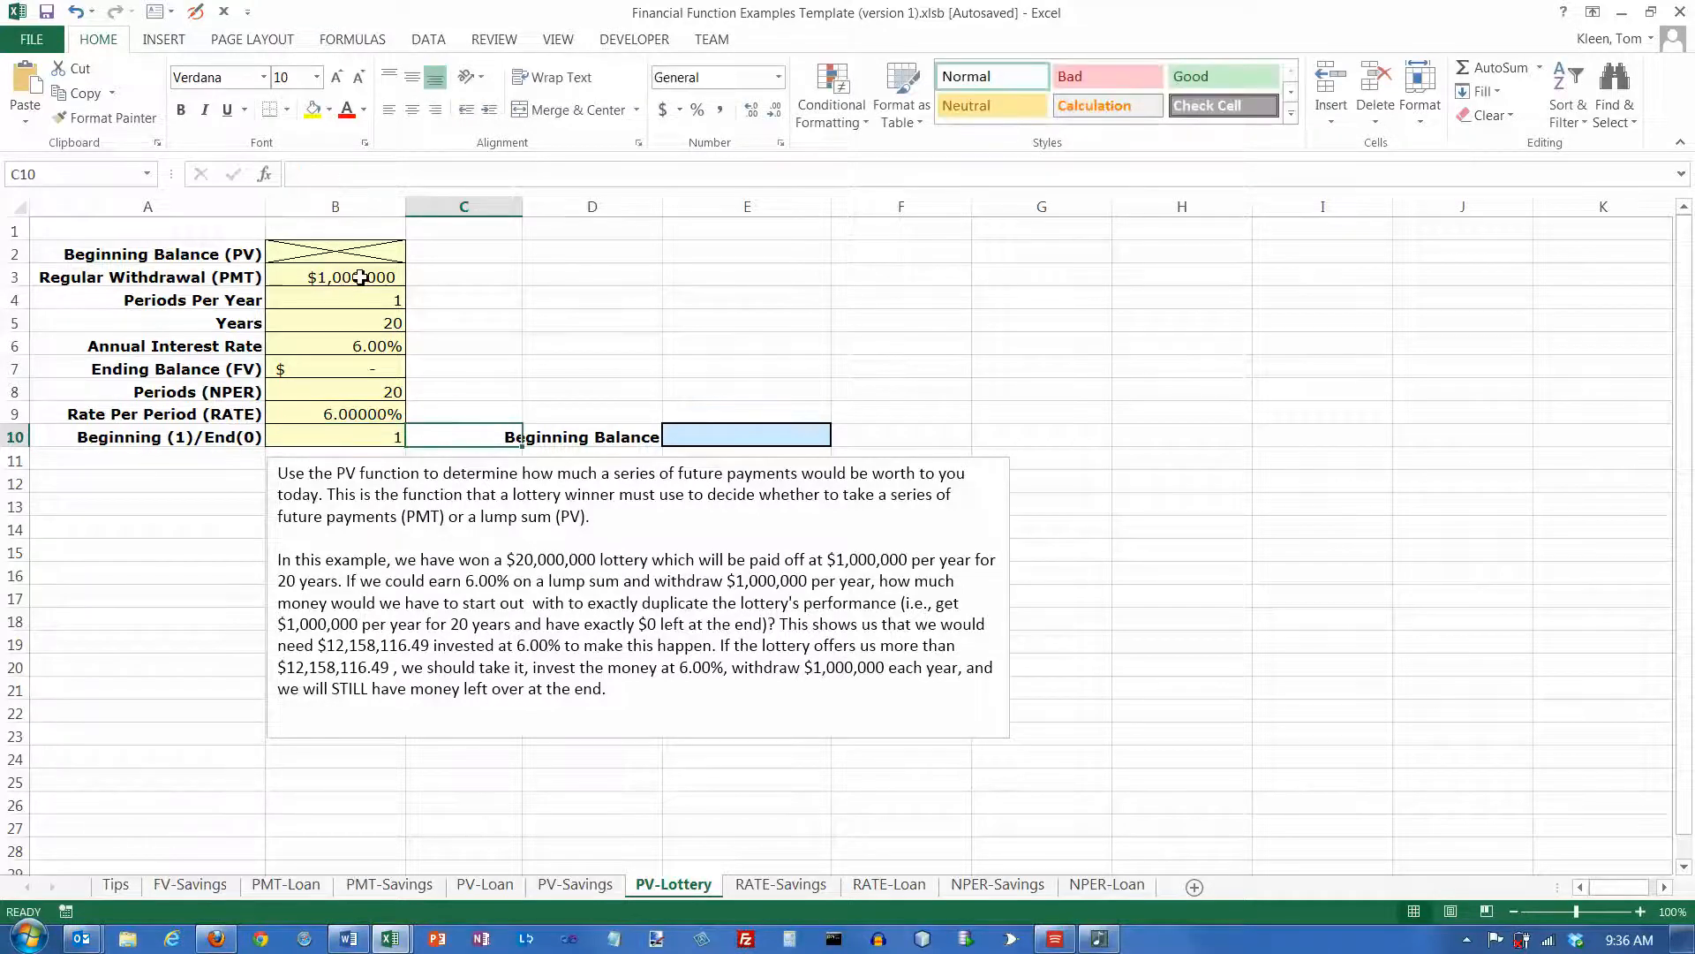
- Insert the financial function PV in the Beginning Balance cell E10 and move its arguments dialog clear of the input cells
click(714, 433)
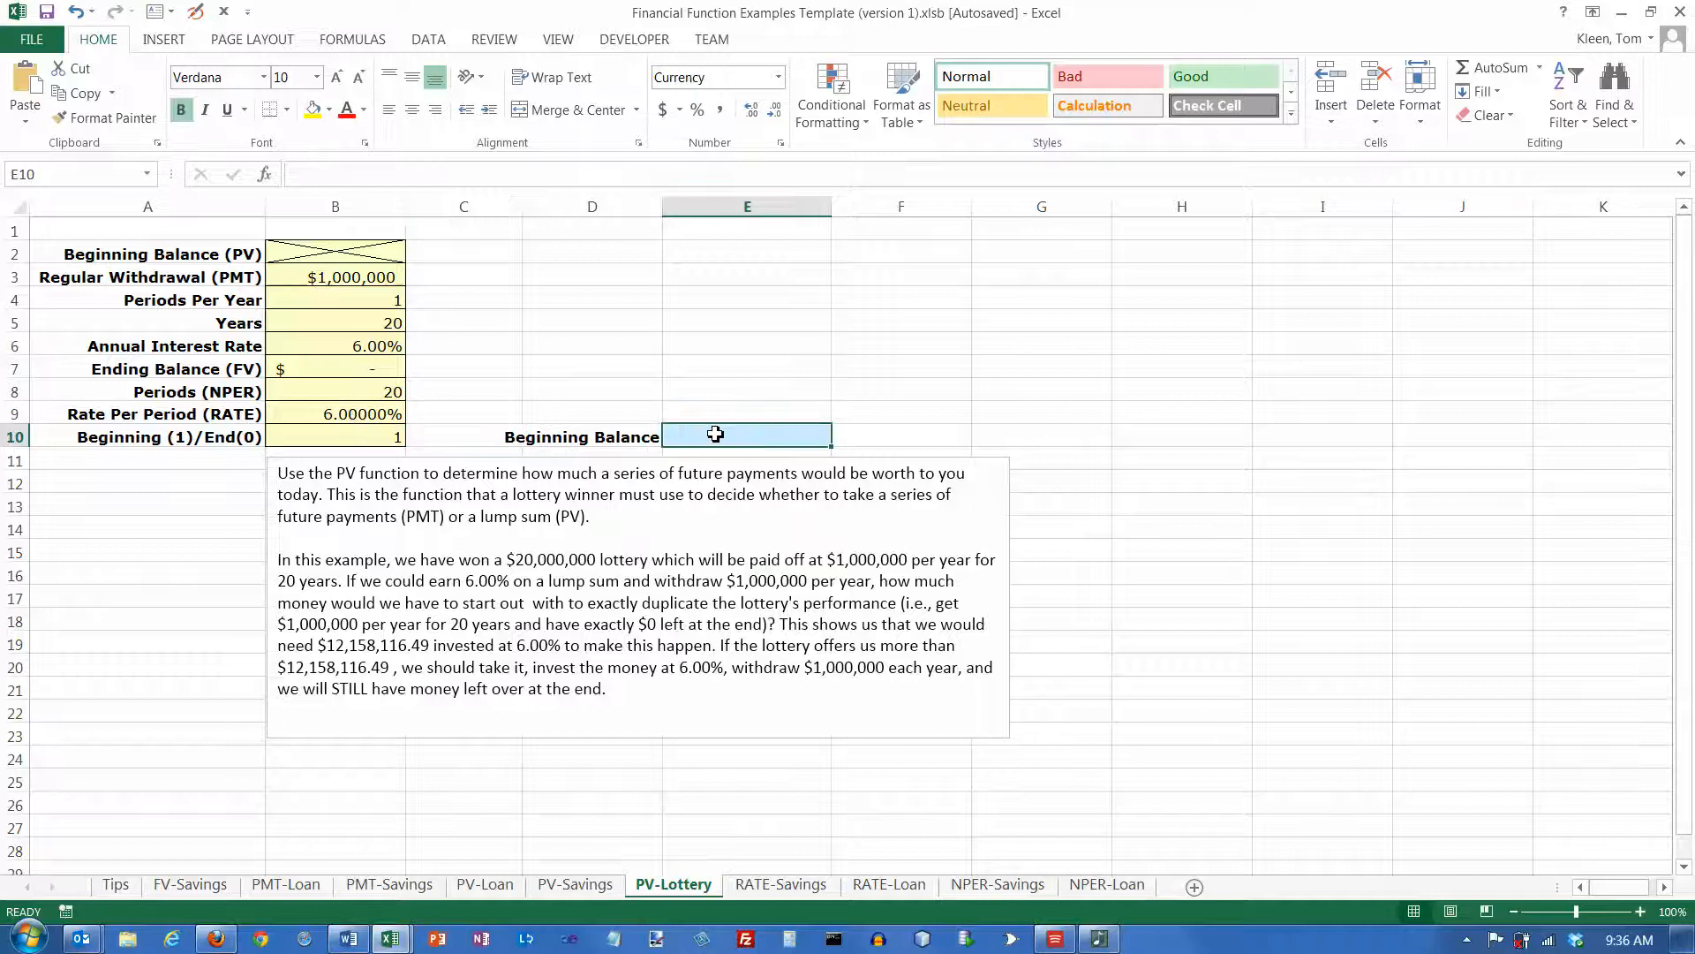
click(360, 40)
click(205, 111)
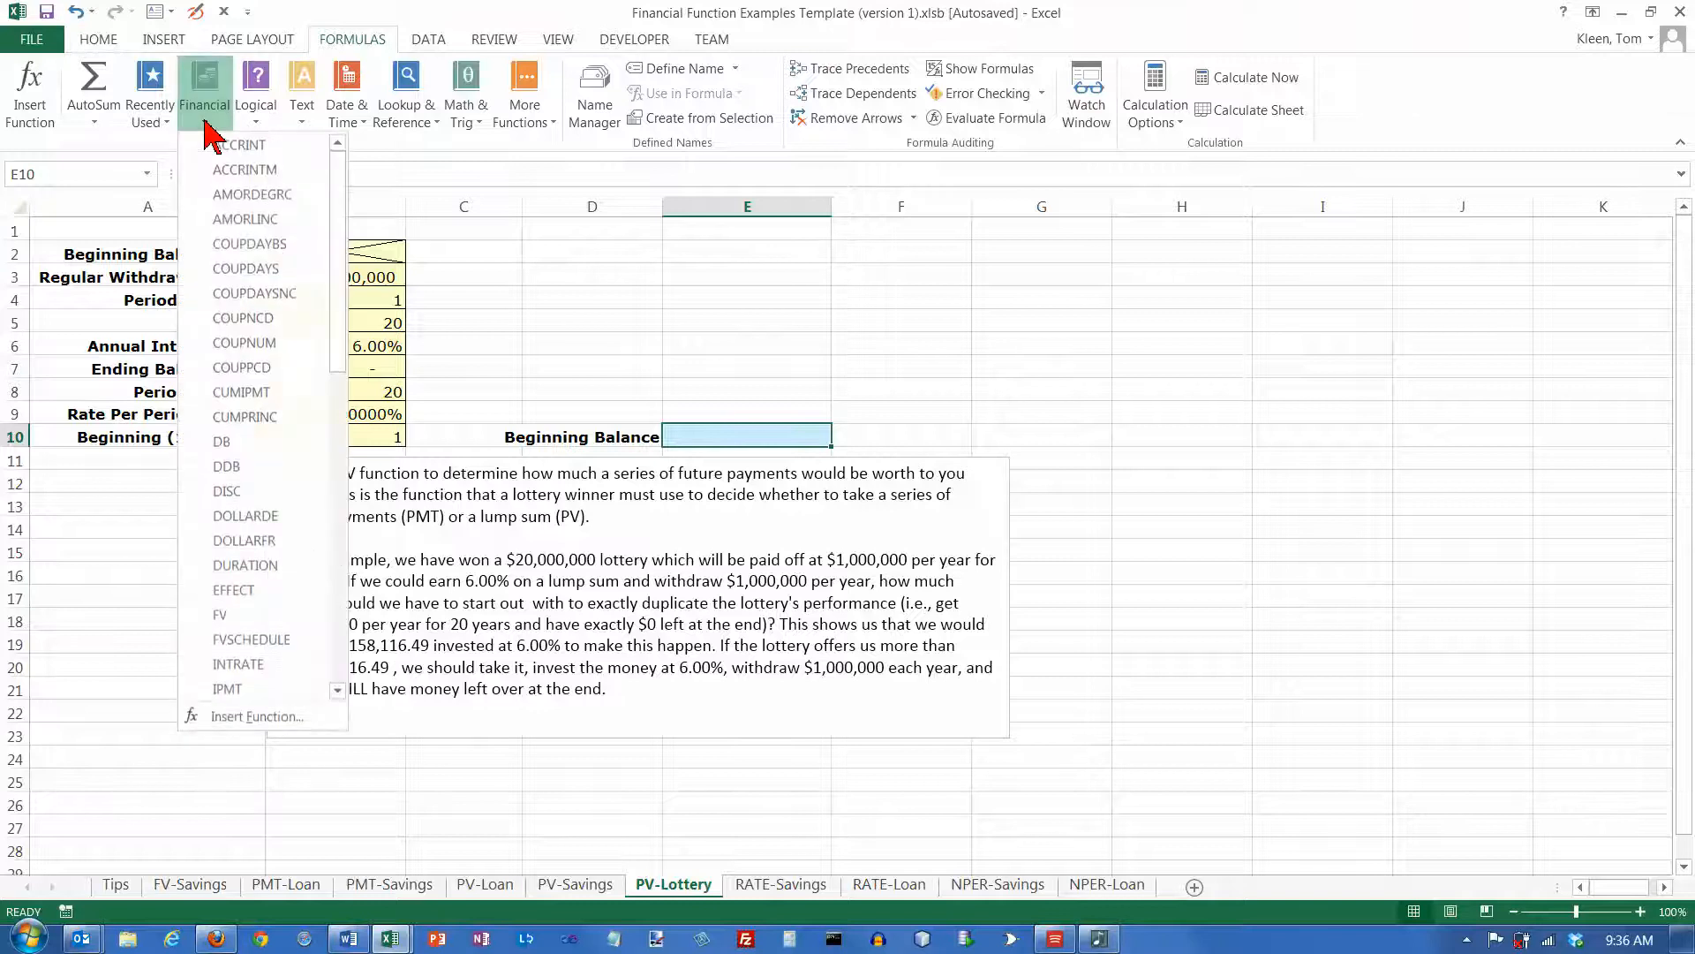
click(337, 500)
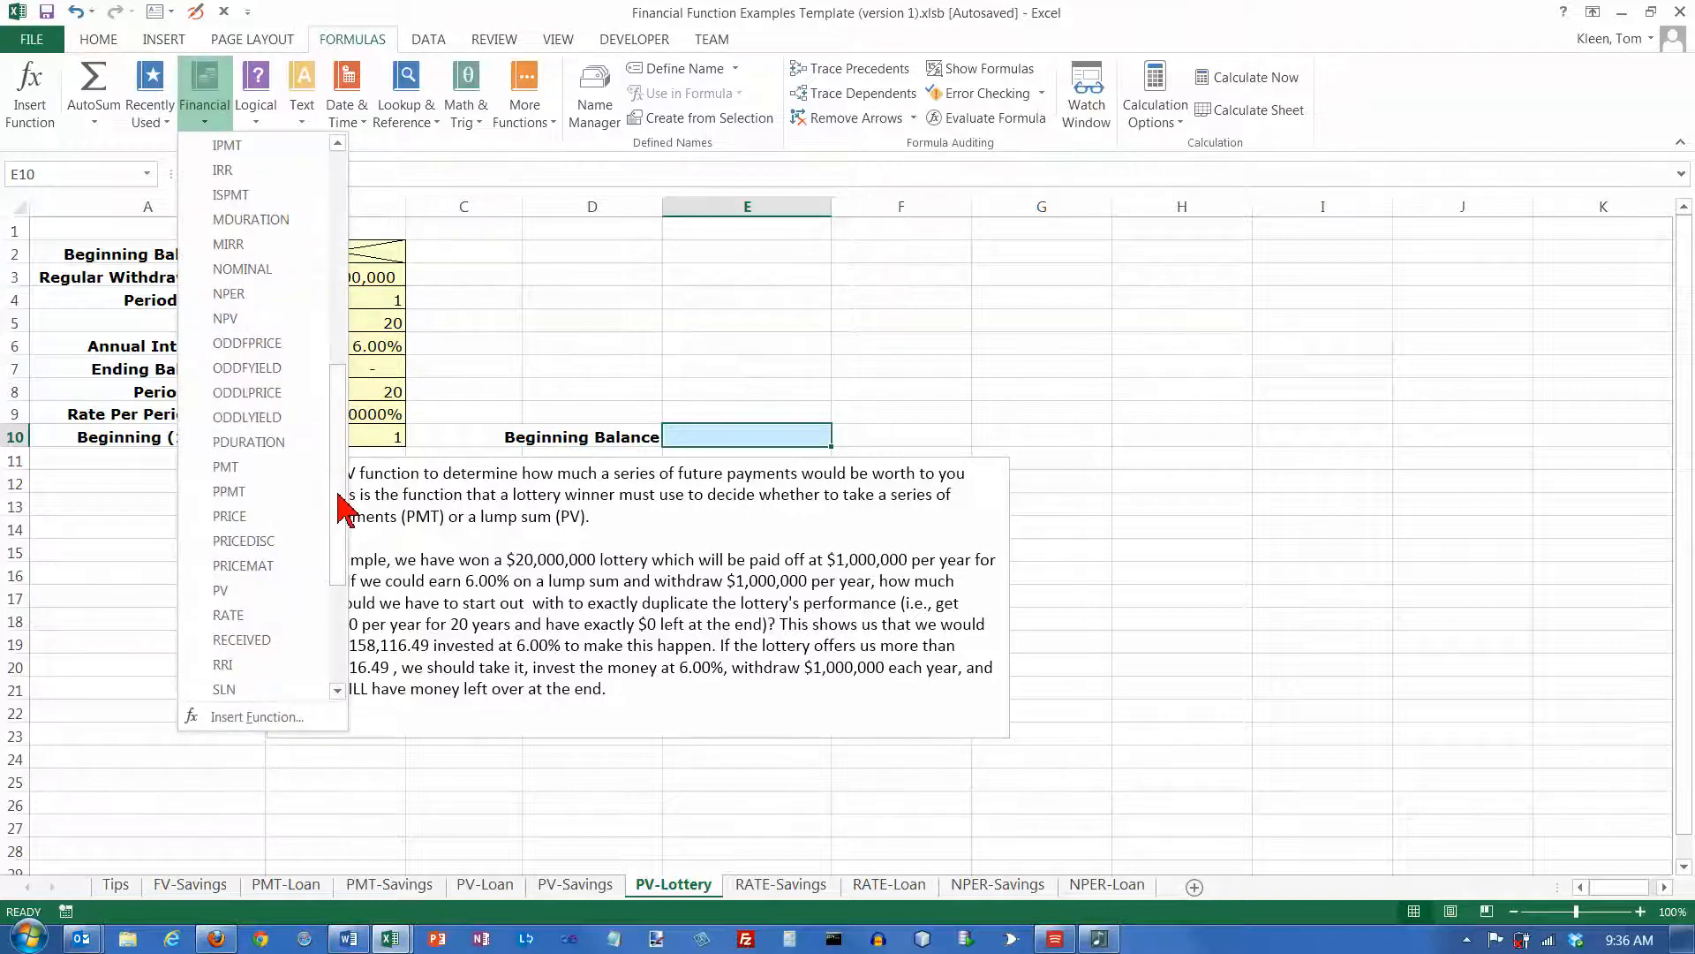
click(234, 592)
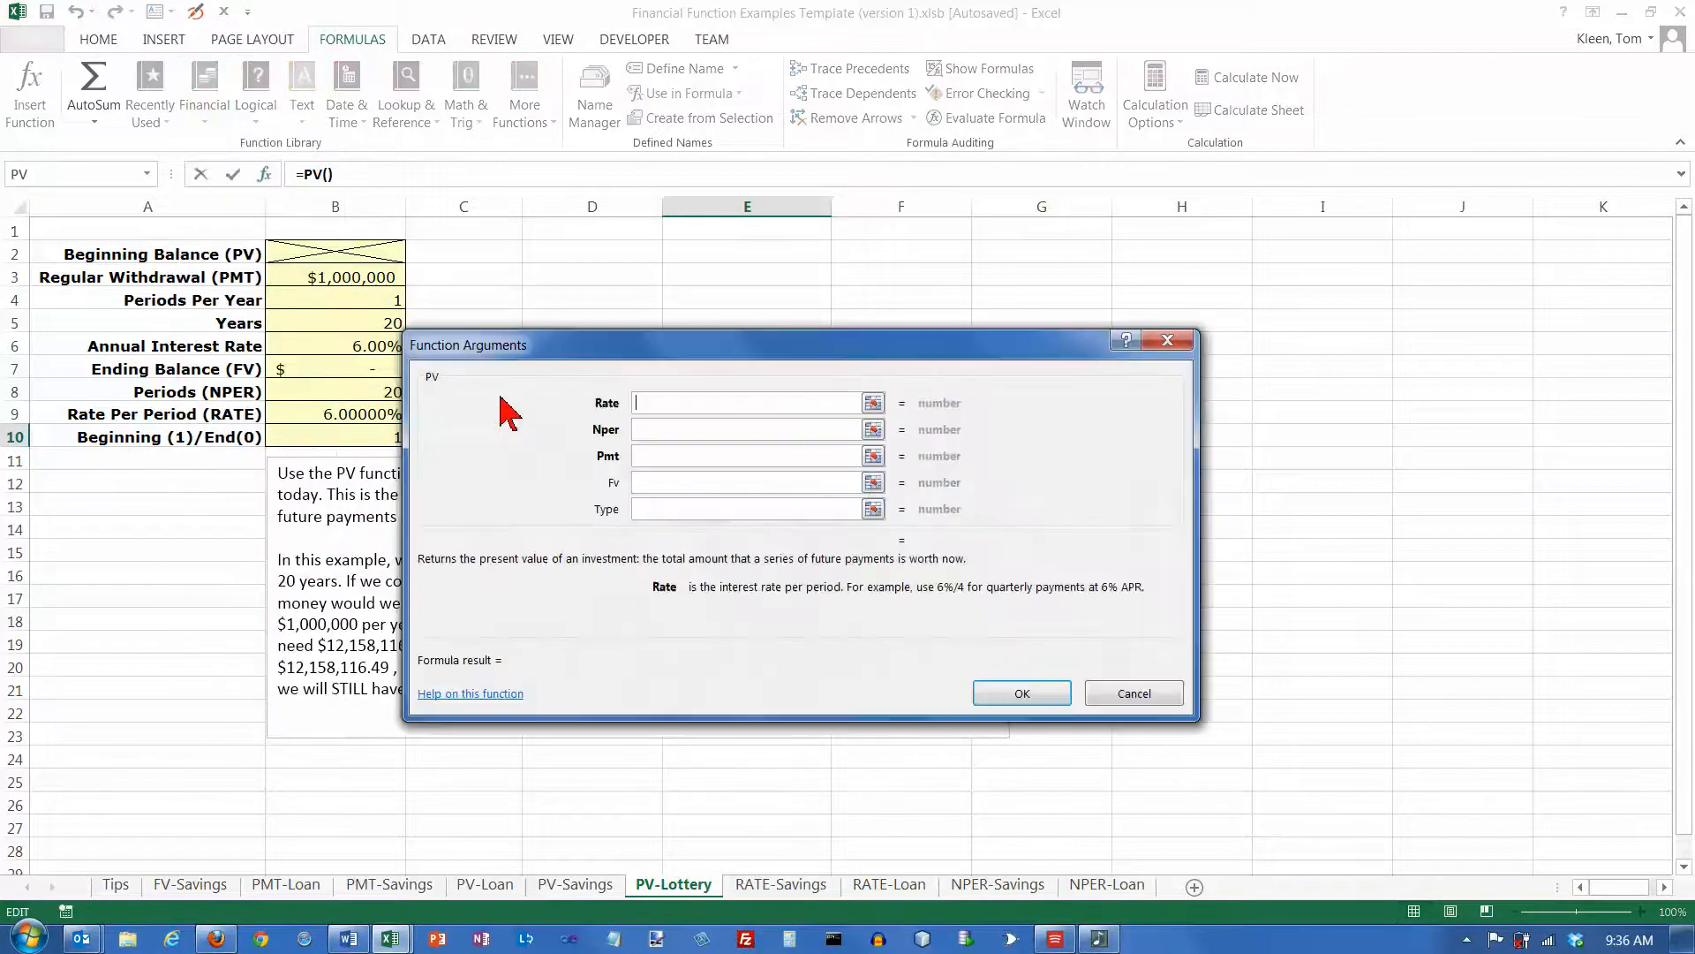
drag(725, 341, 1111, 179)
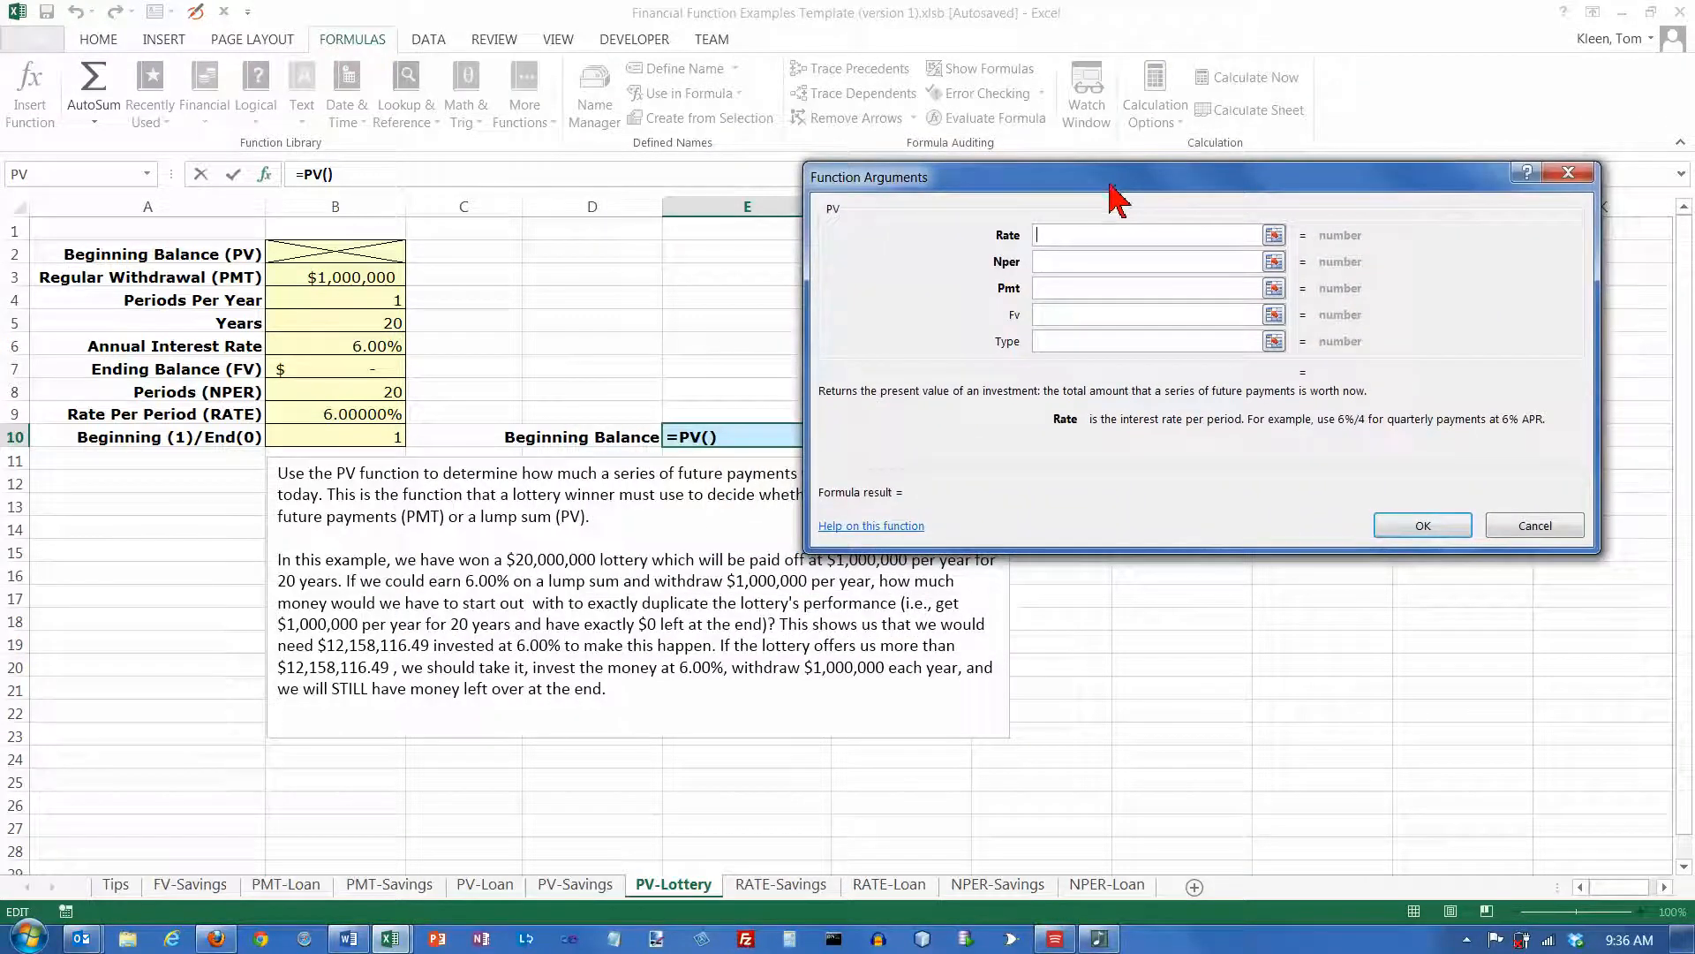
- Set the PV arguments Rate to B9, Nper to B8 and Pmt to -B3
click(371, 408)
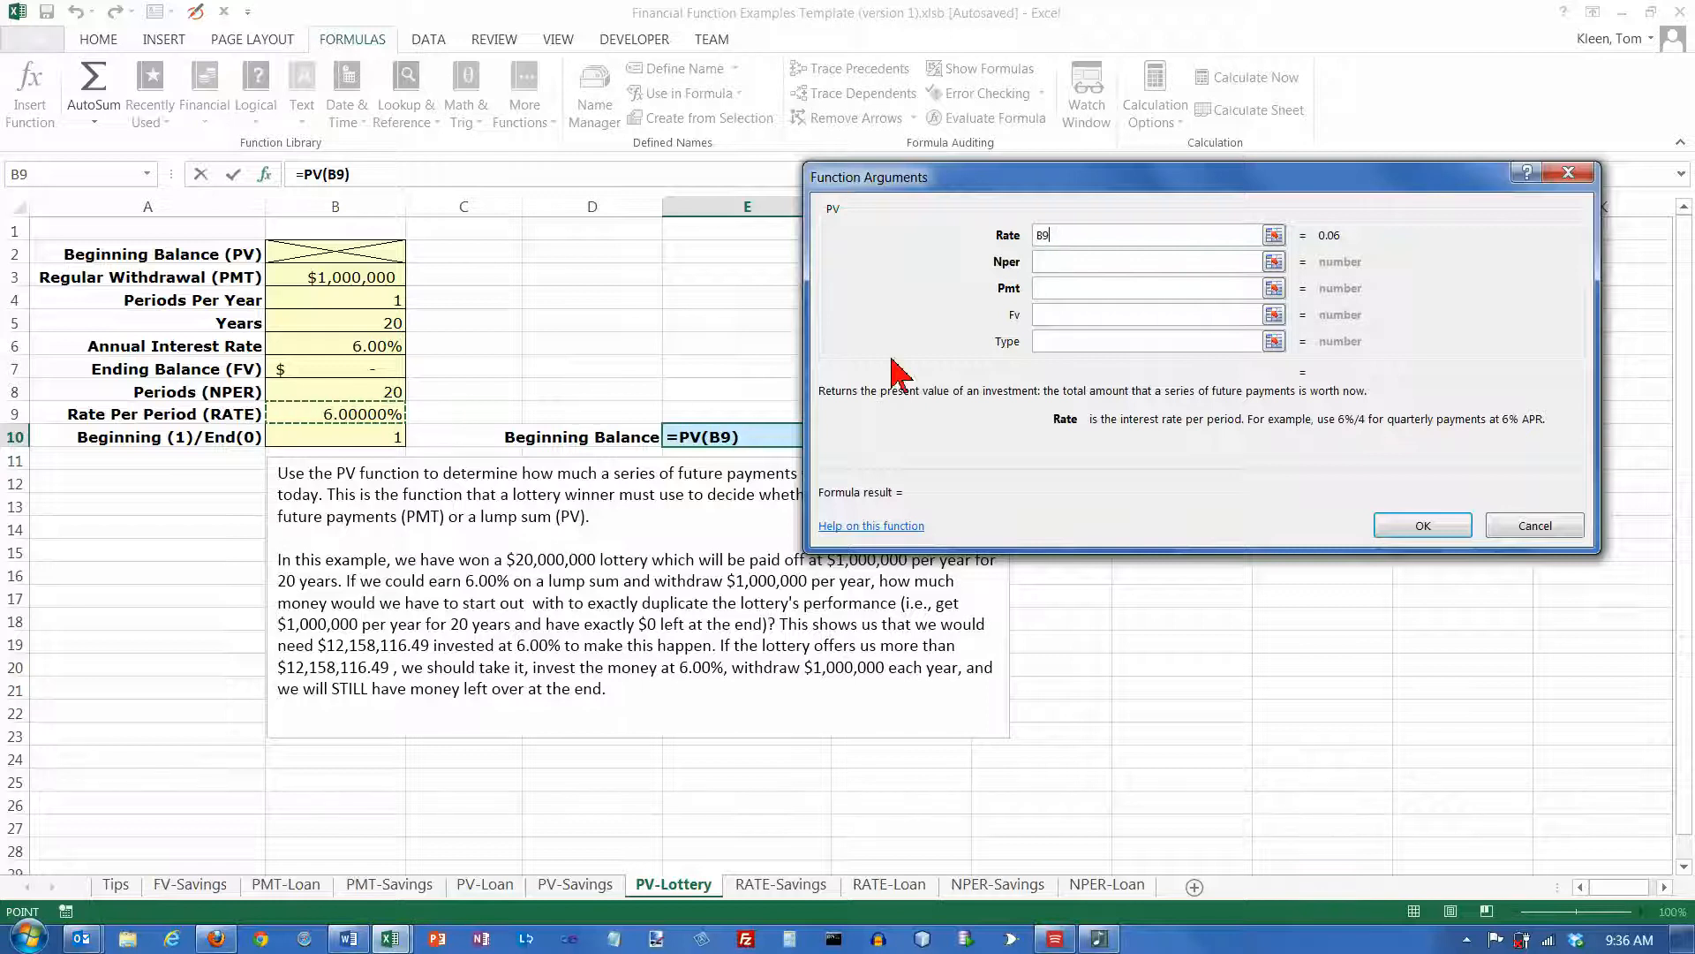
key(Tab)
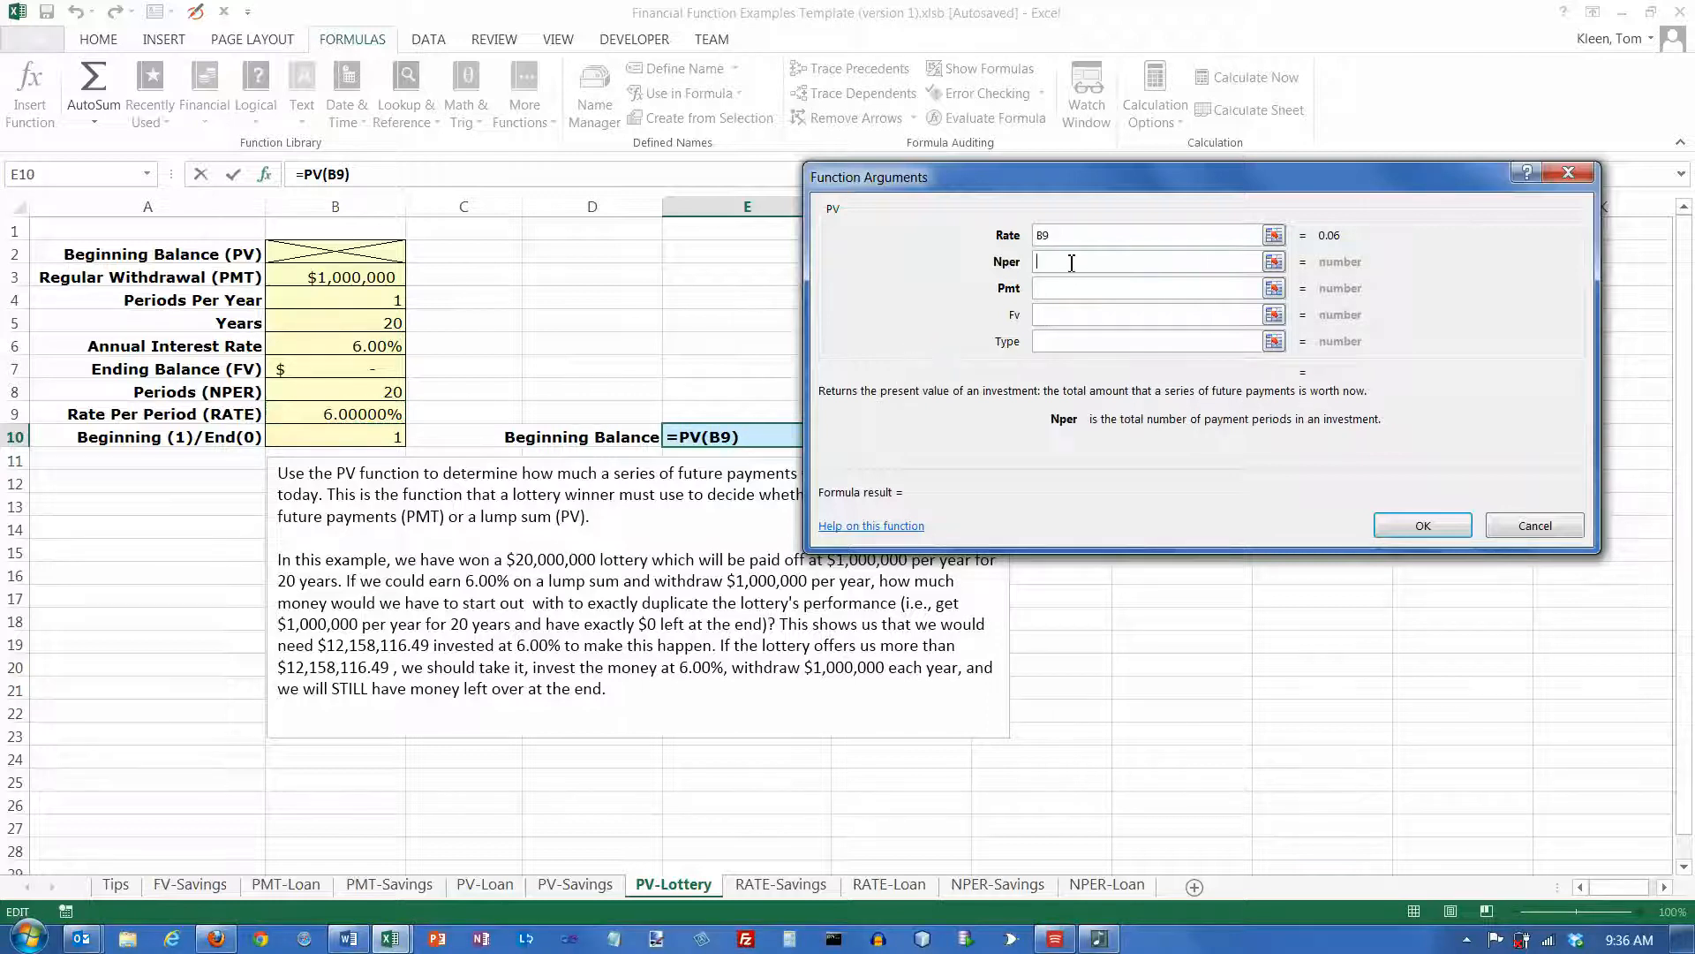
click(394, 395)
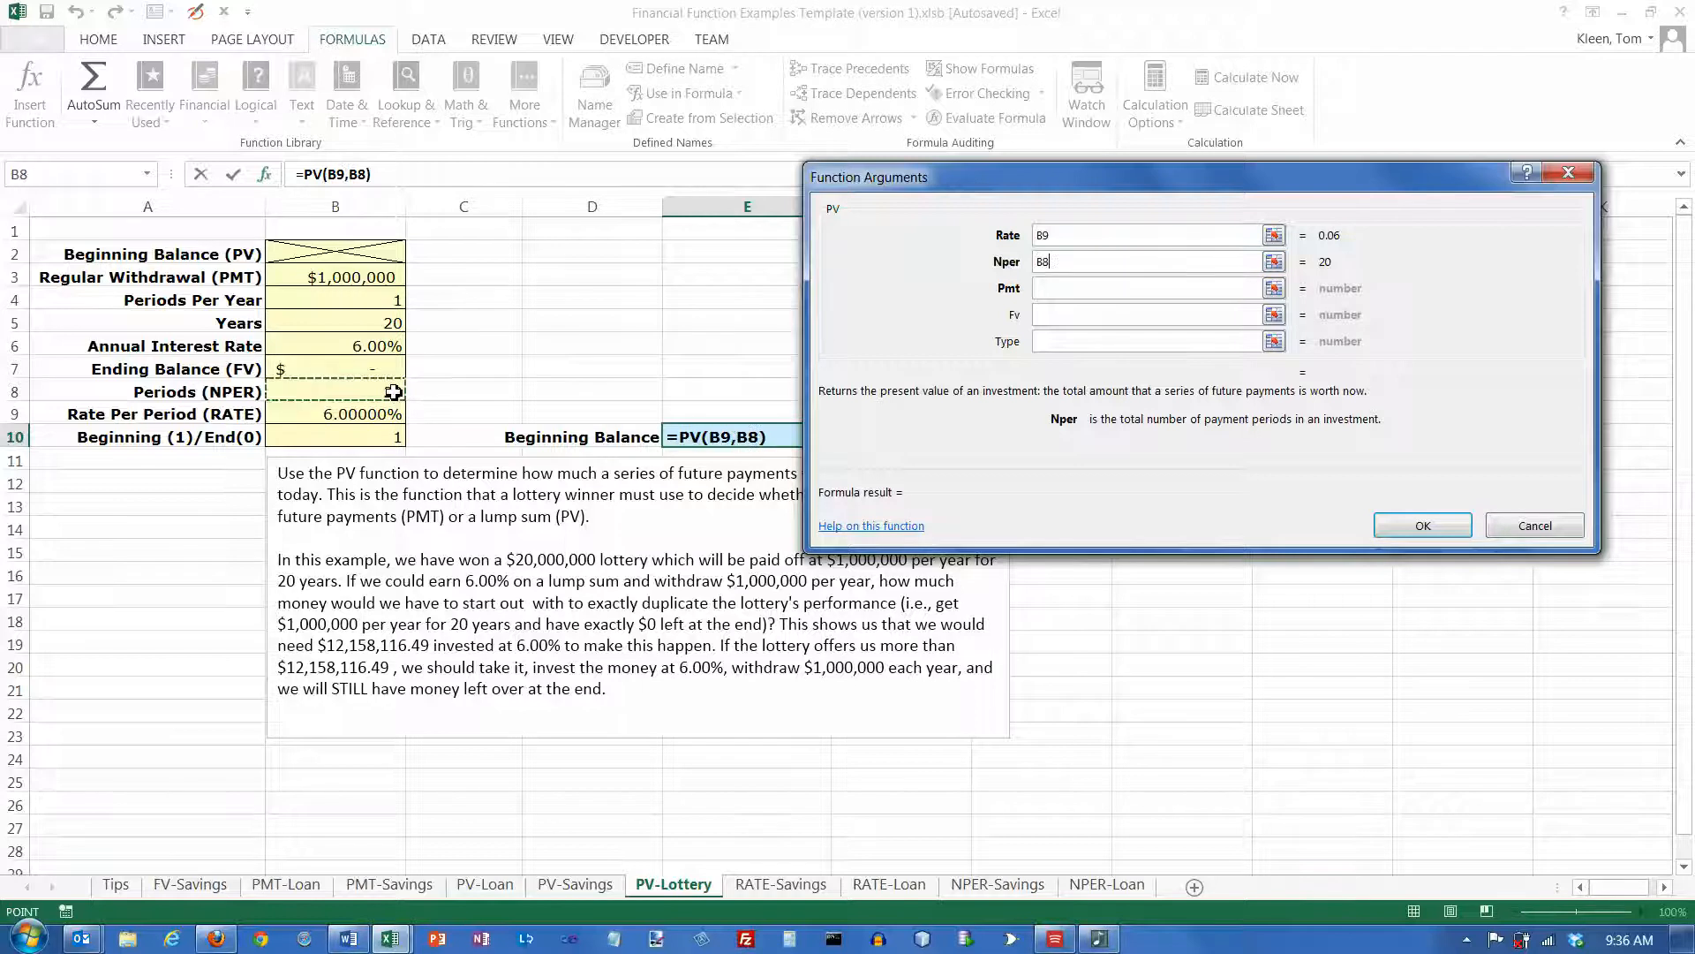
click(1071, 289)
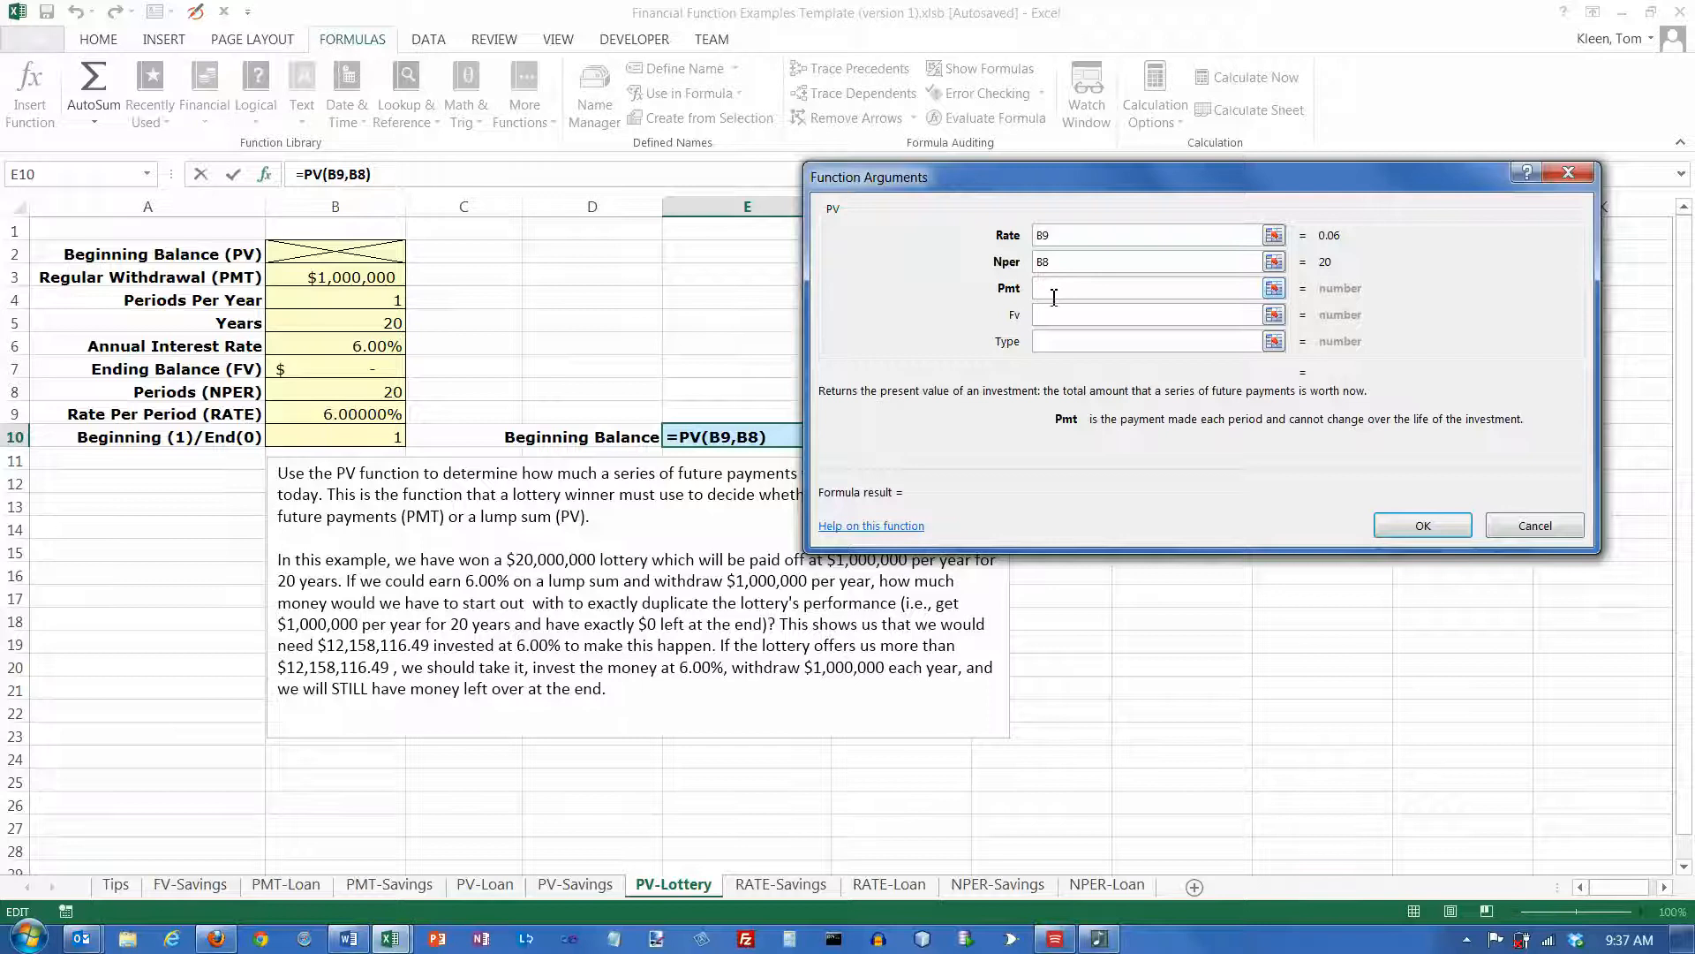
text(-)
click(392, 282)
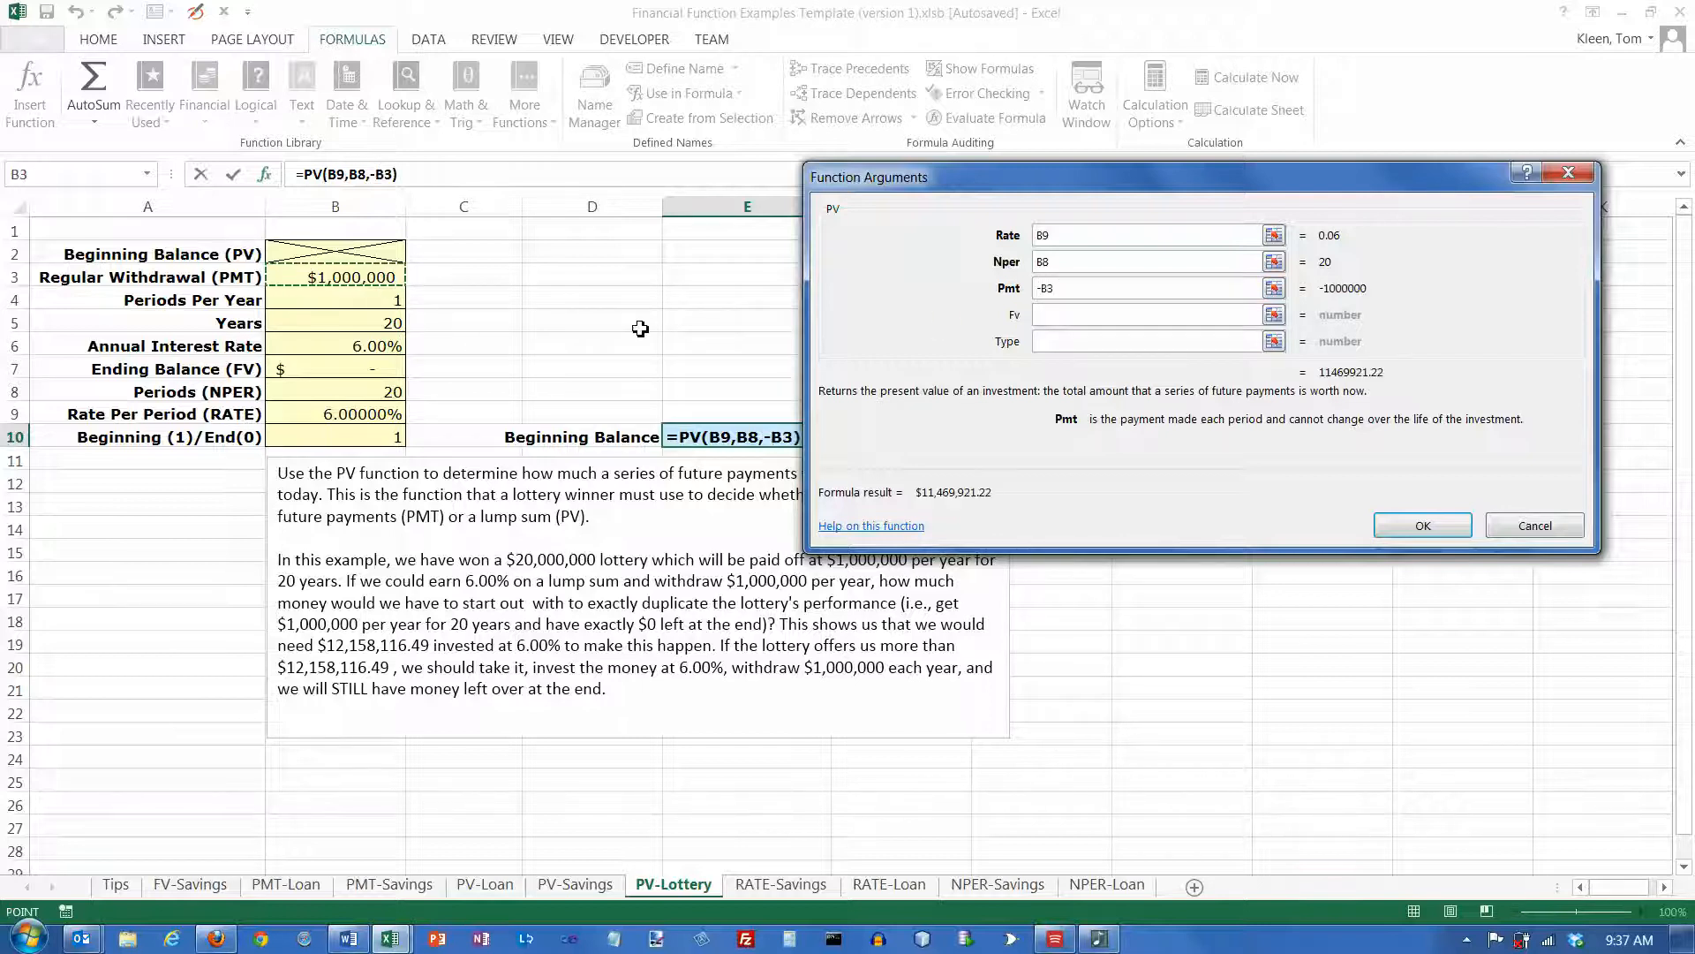
- Set the PV arguments Fv to B7 and Type to B10, and complete the function
click(1064, 319)
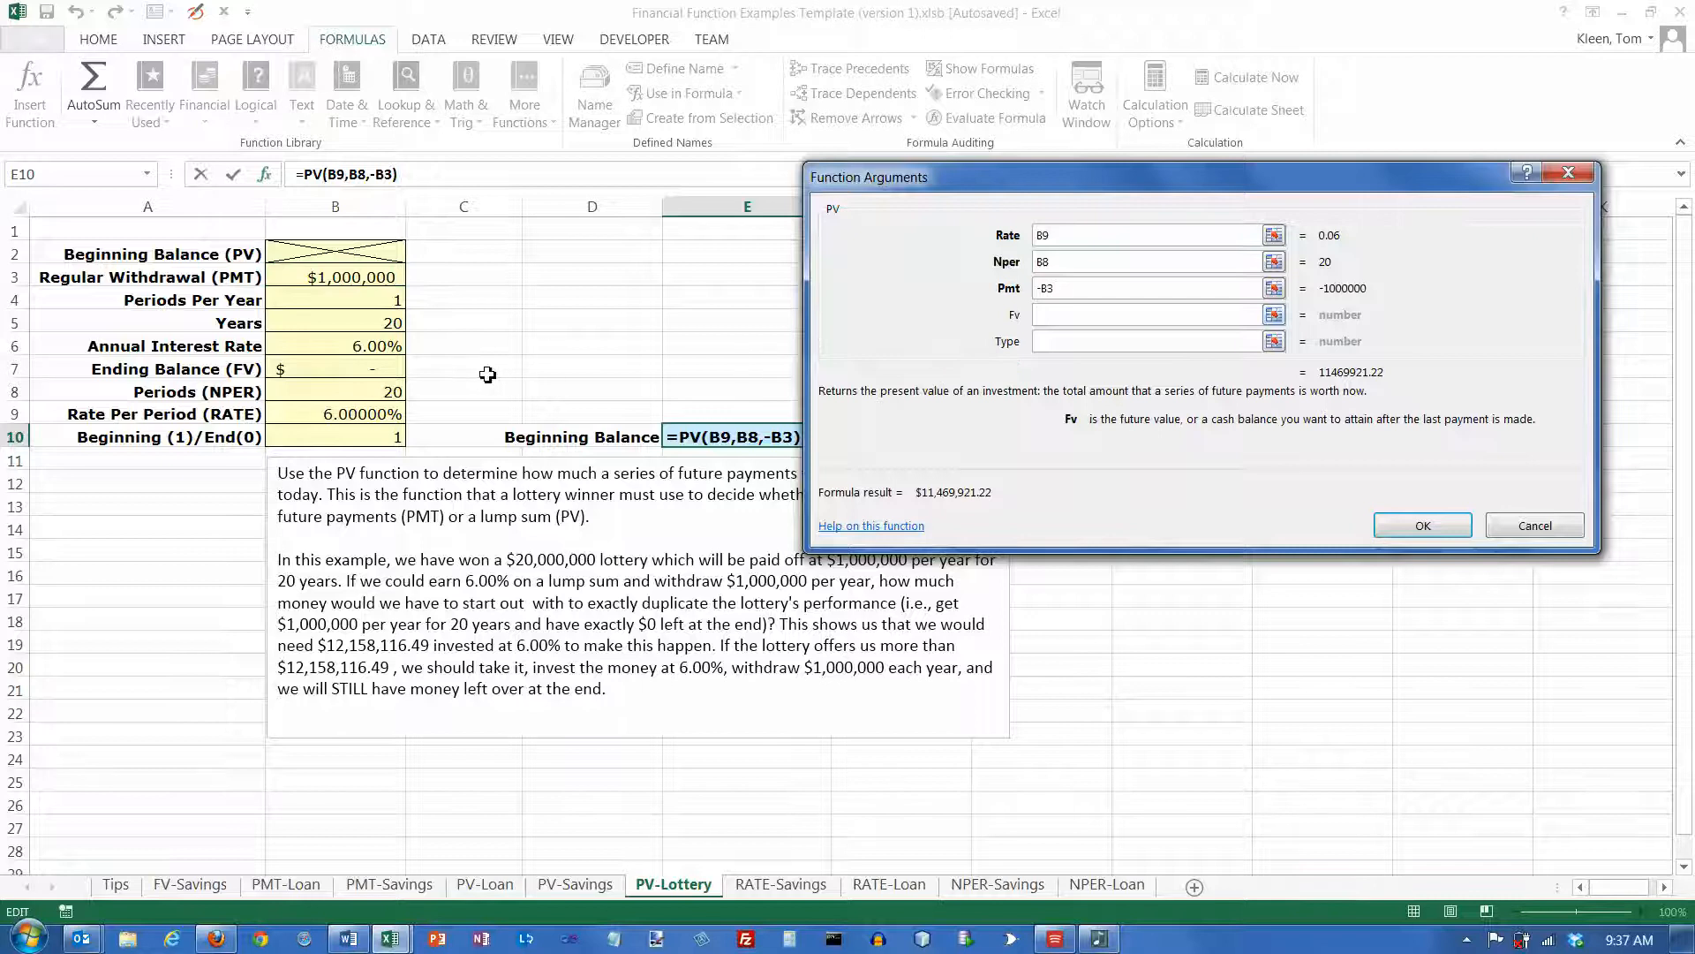
click(388, 369)
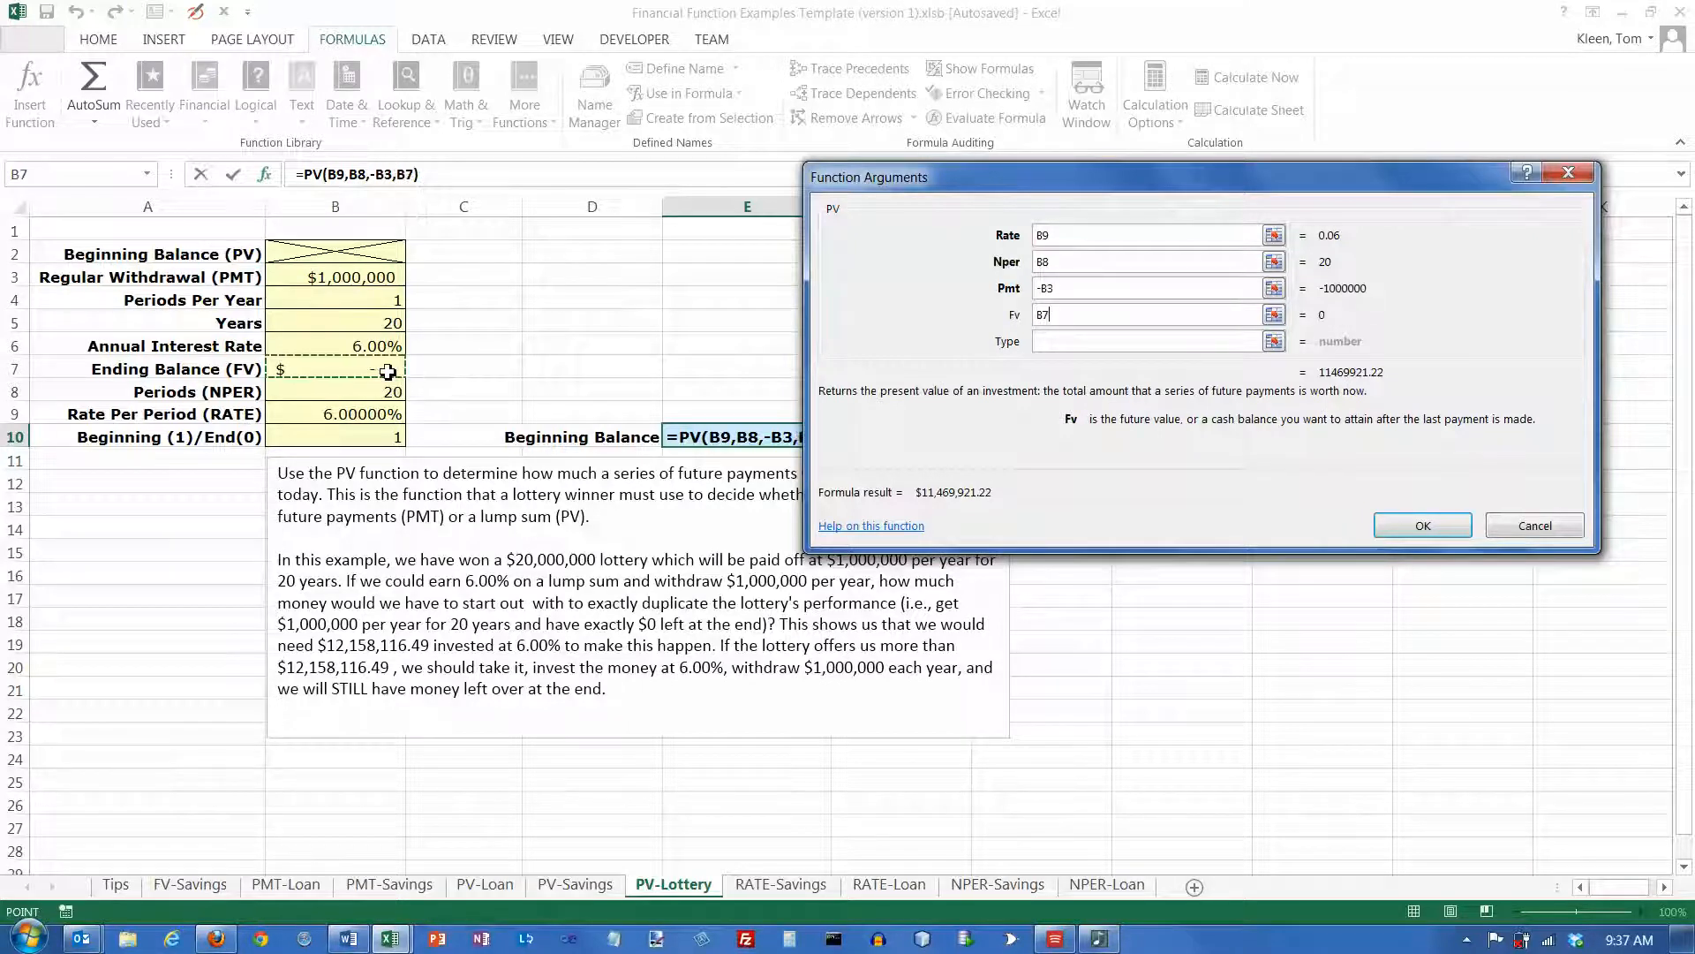
click(395, 436)
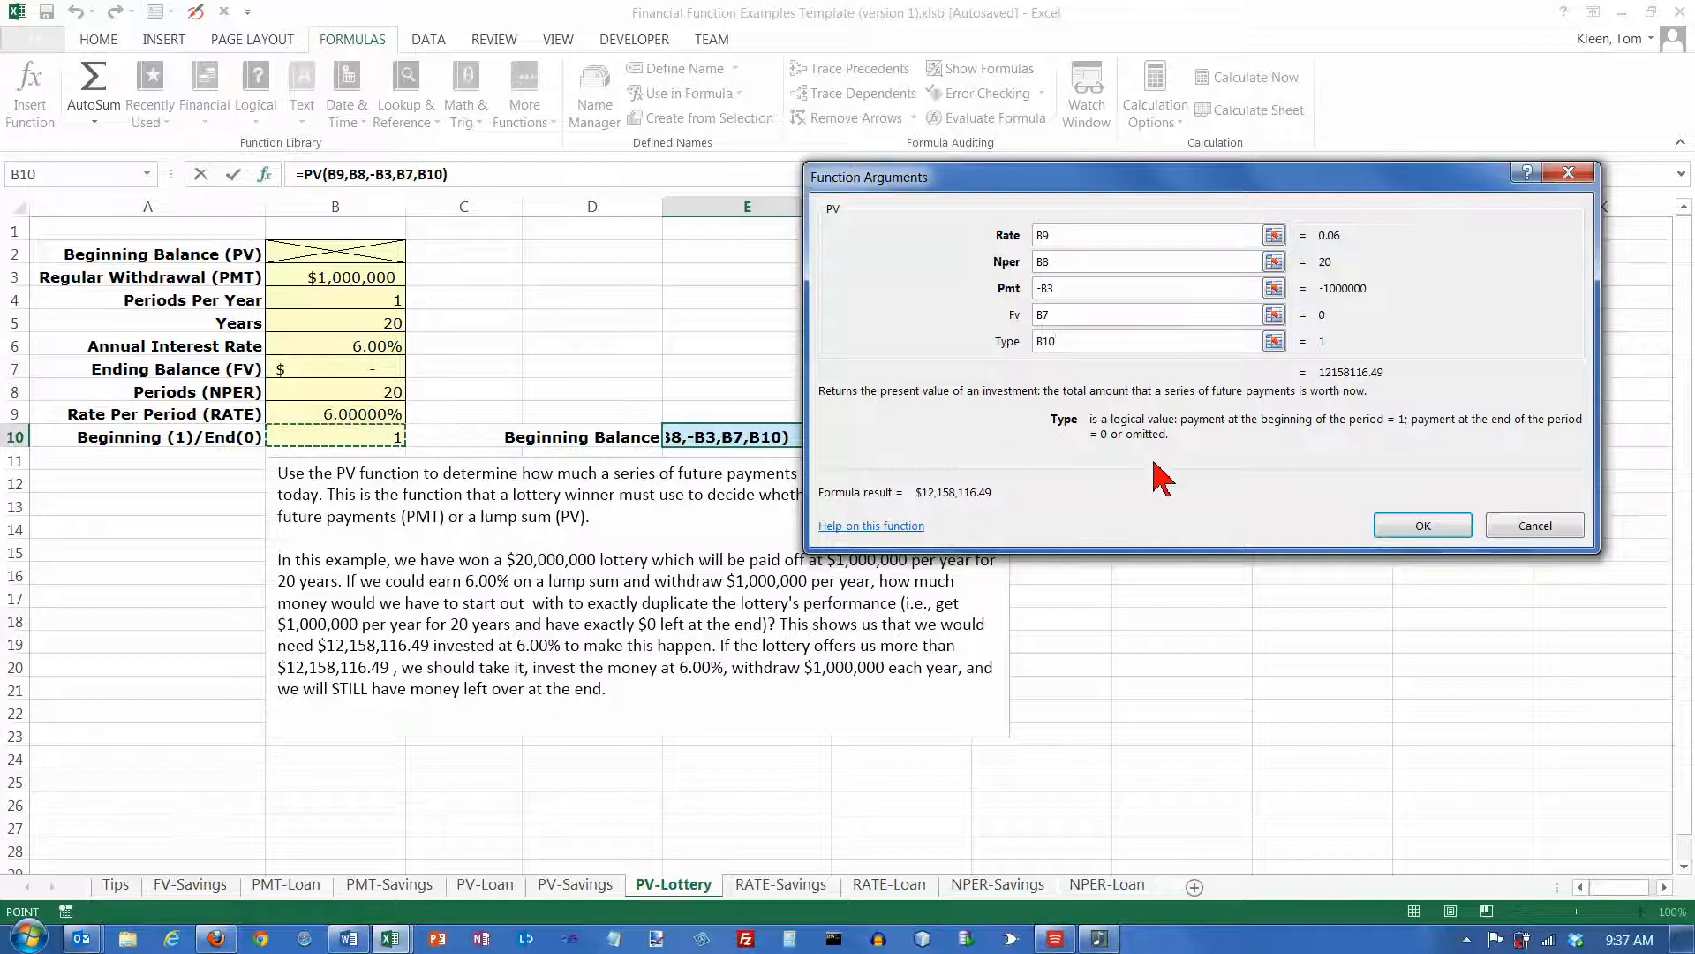
click(1422, 526)
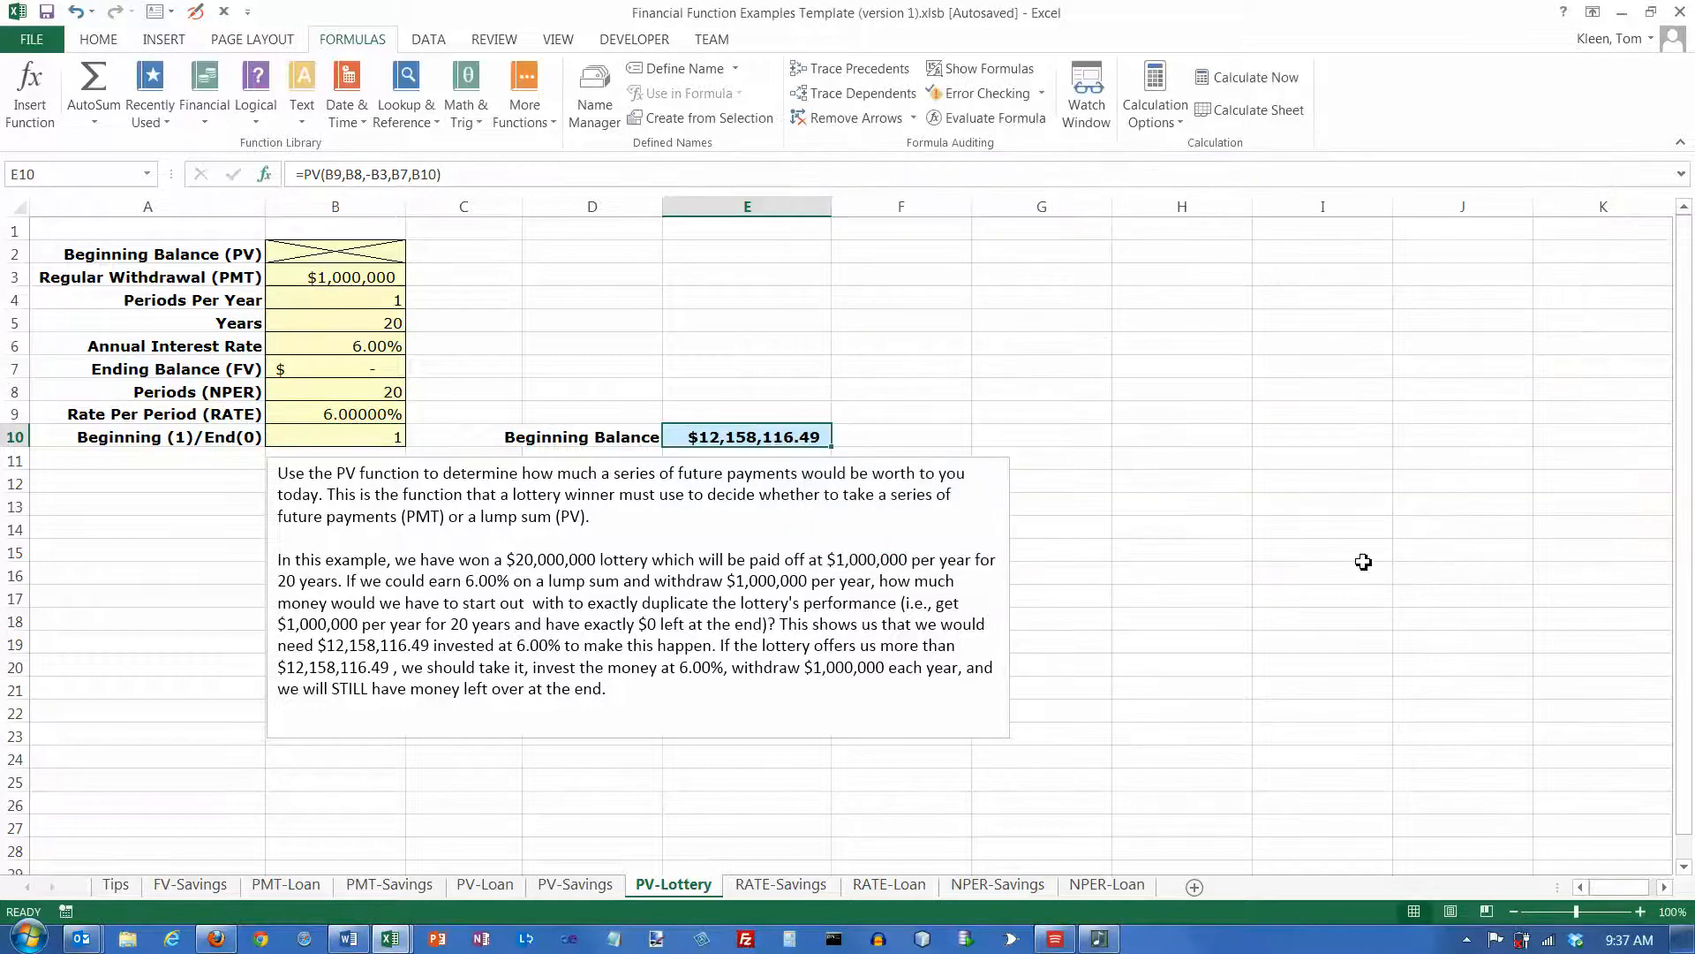